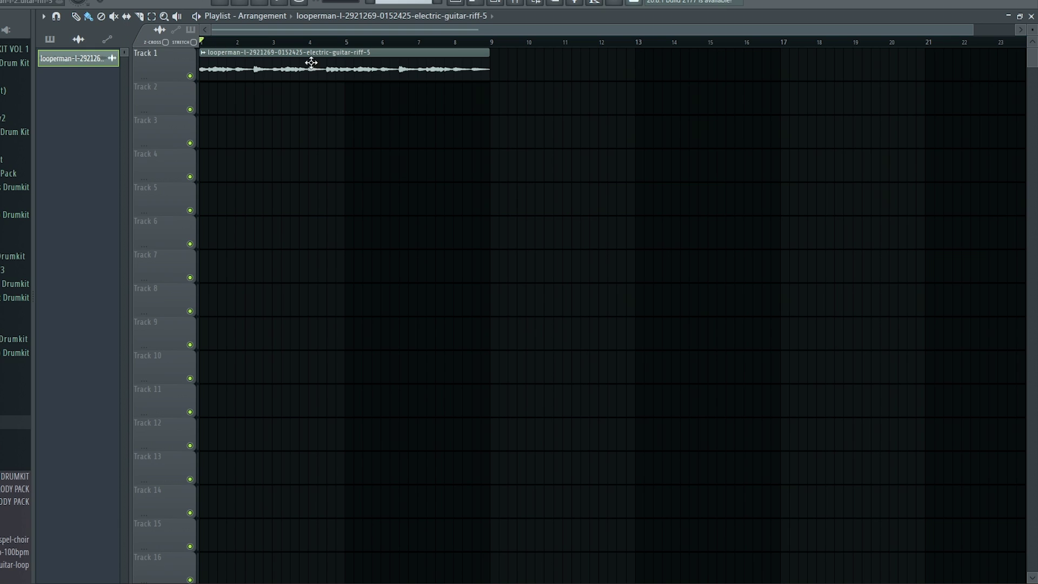
Play the unprocessed electric guitar riff in the playlist from the start, and stop playback.
key("space")
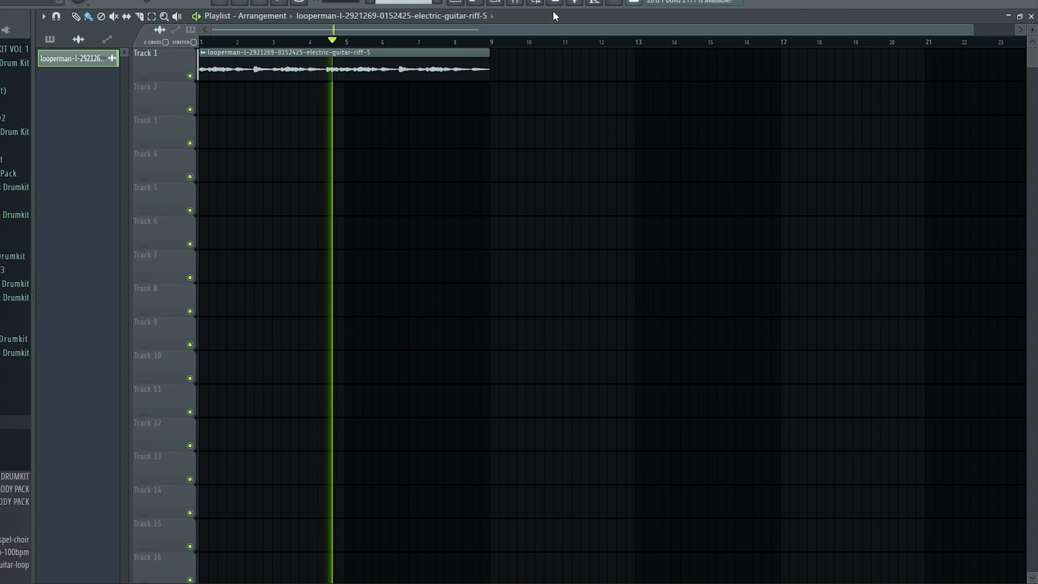
key("space")
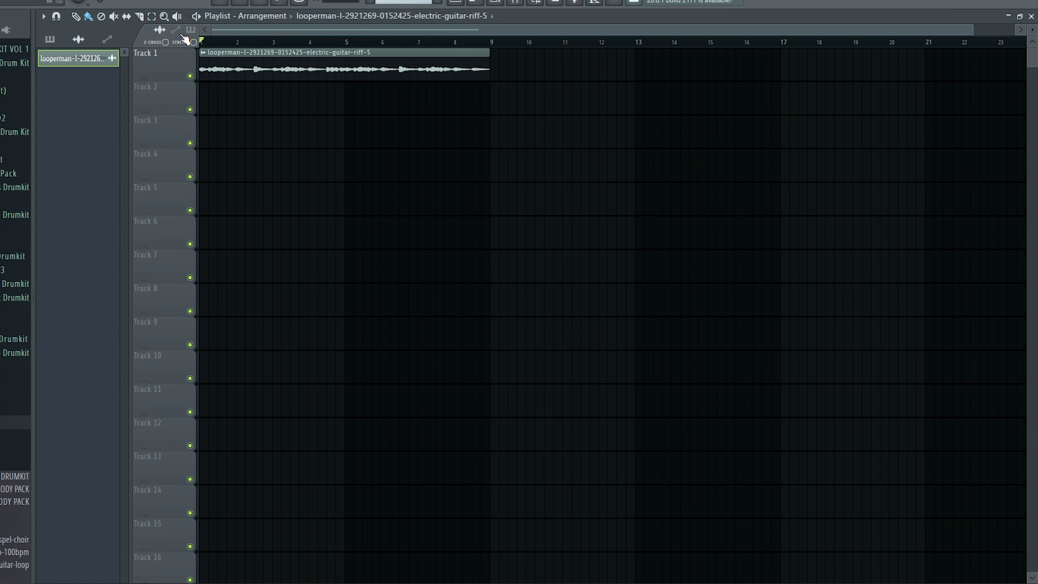
Load Fruity Parametric EQ 2 and Vinyl on the guitar loop's mixer track, with Vinyl's decade set to 1960.
double_click(422, 58)
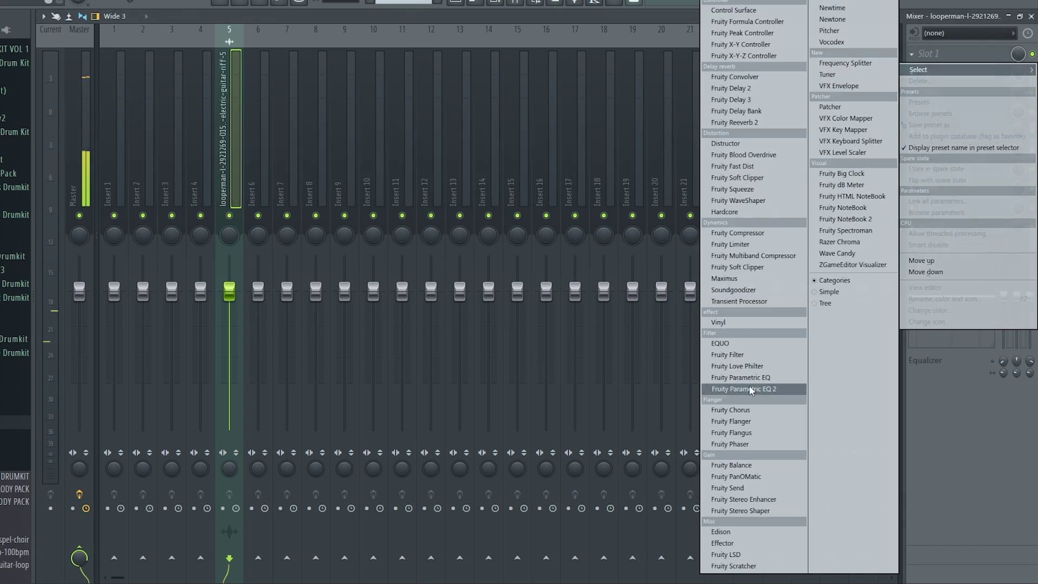
left_click(753, 389)
left_click(928, 111)
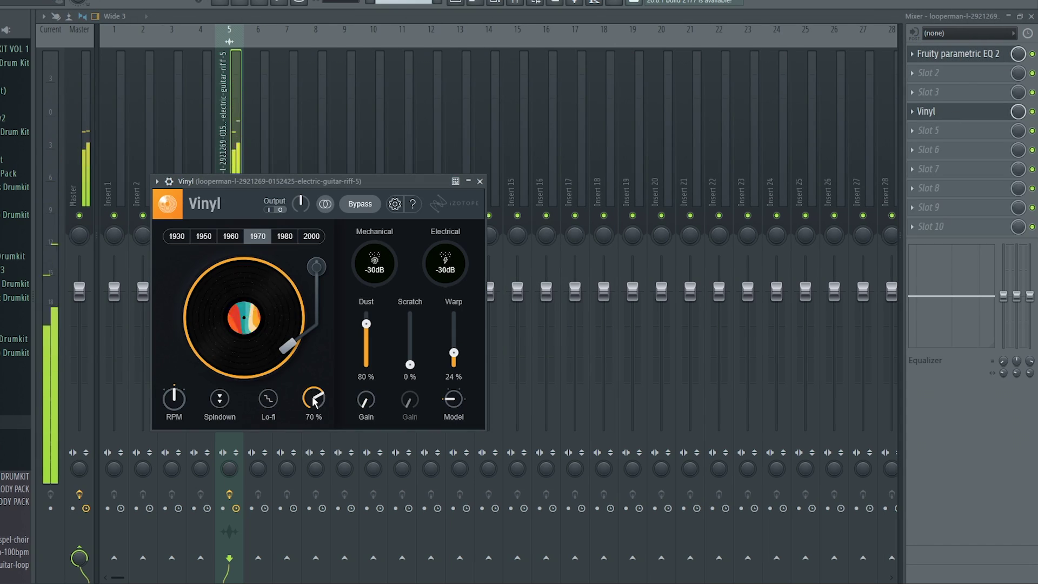
left_click(231, 236)
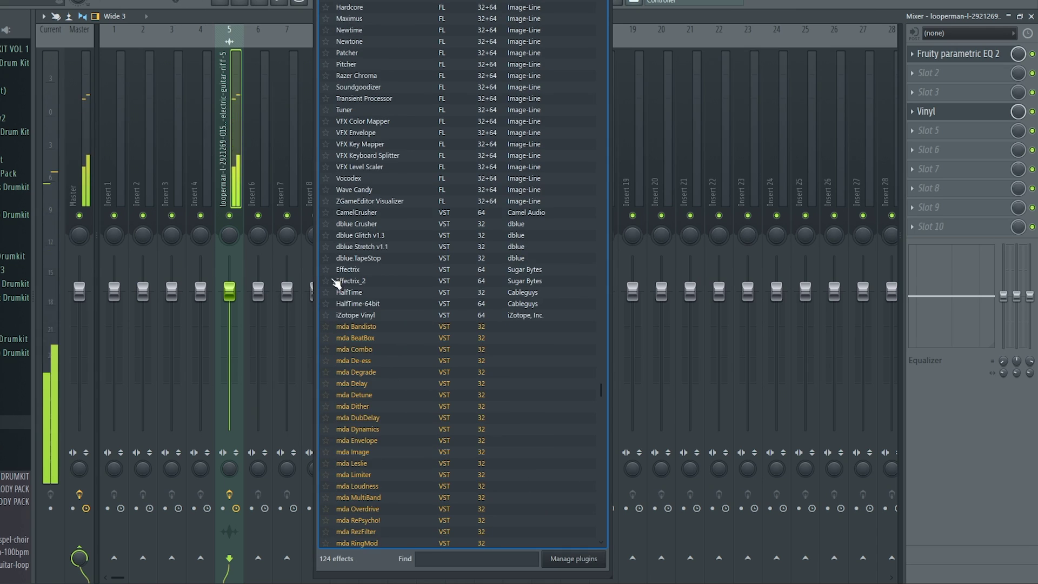
Add mda Degrade and Fruity Reeverb 2 to the guitar track's effect chain.
left_click(360, 405)
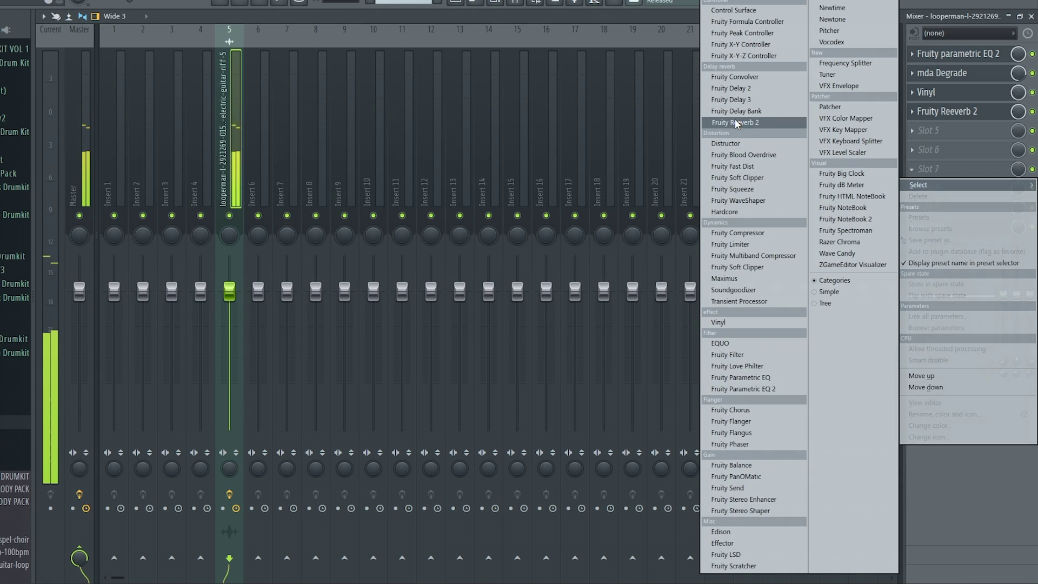
left_click(757, 123)
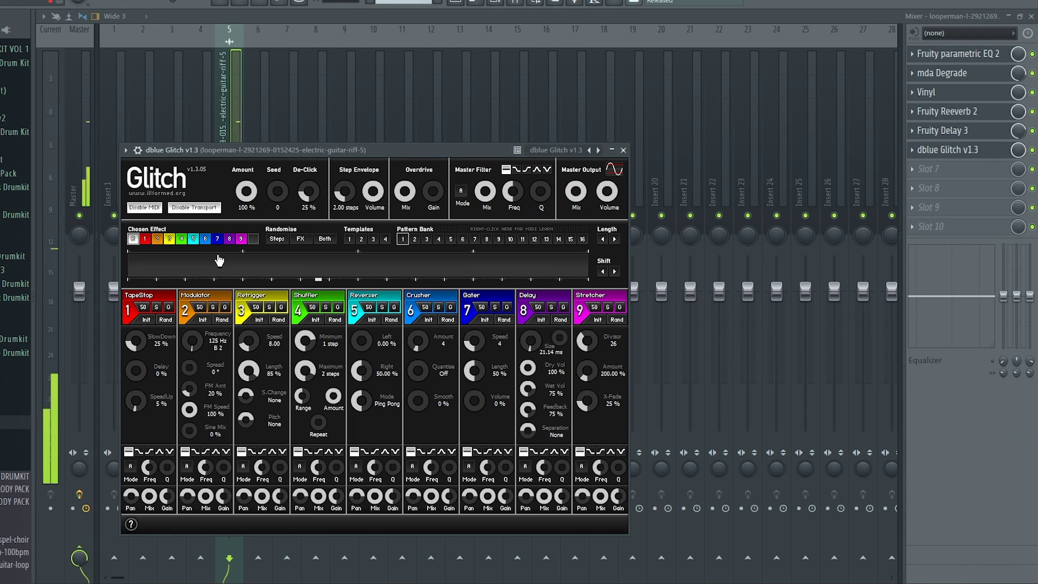
Insert a Reverser block near the middle of the dblue Glitch step sequence and remove the misplaced block near its end.
left_click(574, 265)
left_click(344, 265)
right_click(573, 265)
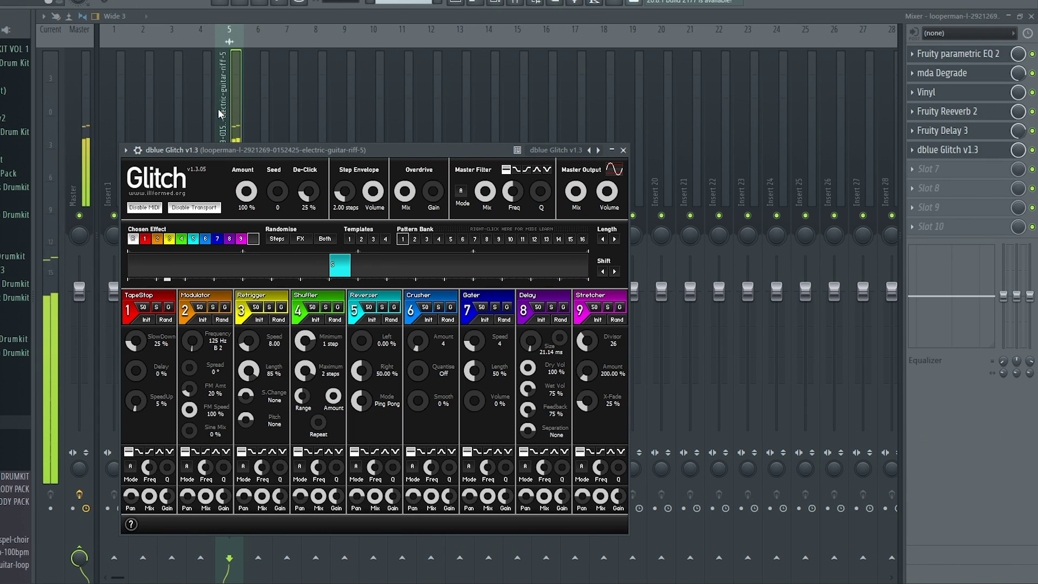
Try a Retrigger block near the start of the Glitch sequence and a TapeStop block directly after the Reverser block.
left_click(218, 239)
left_click(401, 266)
left_click(170, 239)
left_click(199, 266)
left_click(253, 239)
left_click(199, 266)
left_click(145, 238)
left_click(355, 265)
left_click(253, 239)
left_click(390, 265)
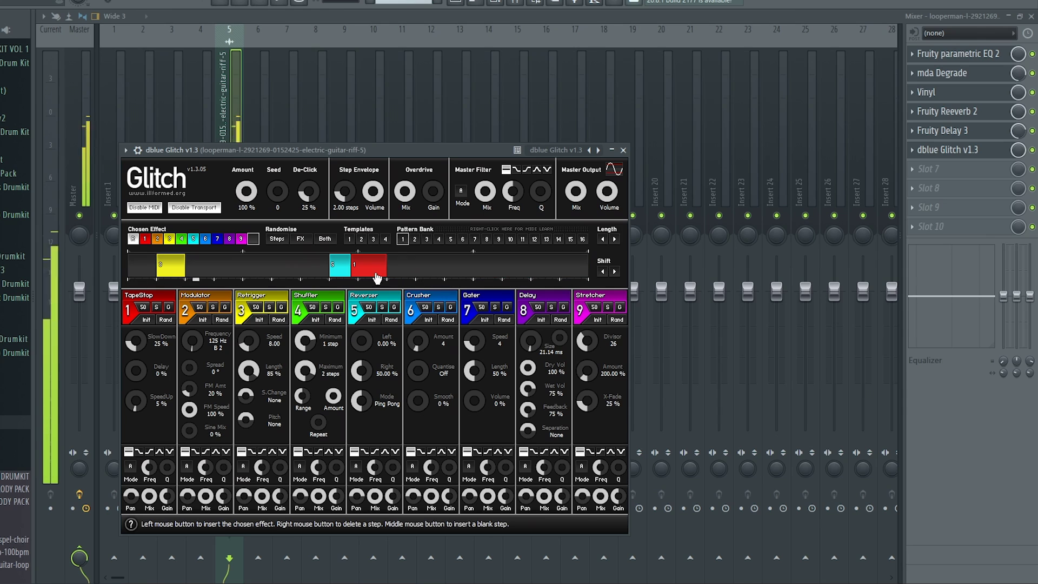
Delete the Retrigger block and shift the TapeStop effect to a two-step block in the third quarter of the Glitch sequence.
right_click(164, 267)
right_click(356, 265)
left_click(252, 240)
left_click(361, 265)
left_click(149, 297)
left_click(452, 265)
left_click(253, 239)
left_click(479, 265)
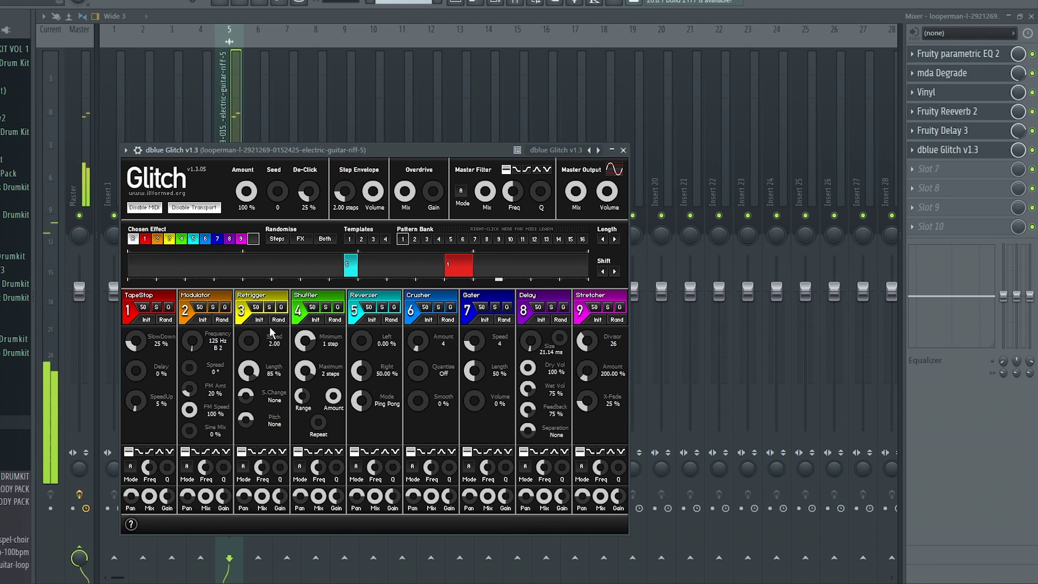
Replace the Reverser block in the middle of the Glitch sequence with a Delay block.
left_click(230, 239)
left_click(351, 265)
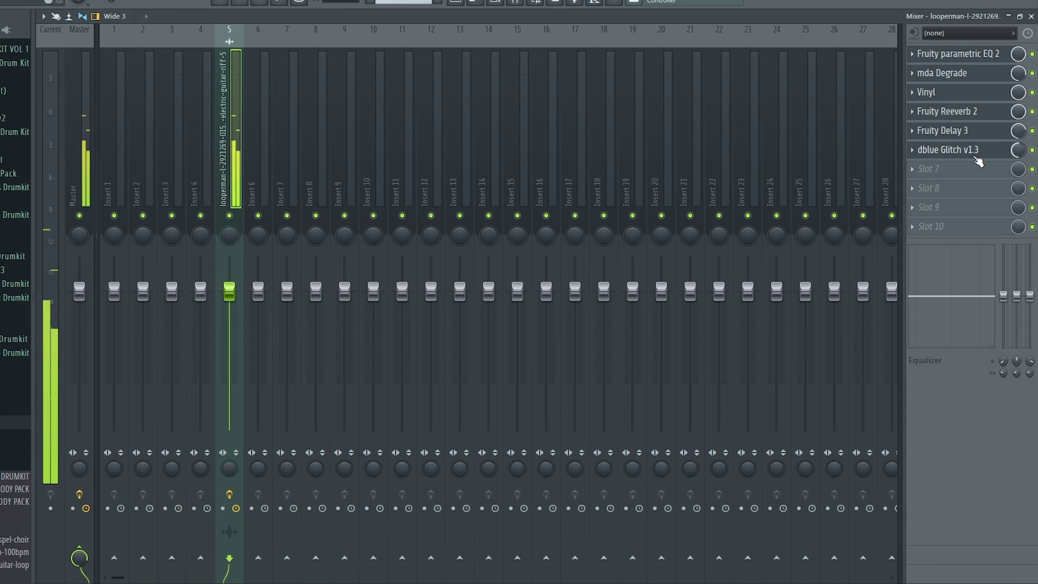
left_click(975, 156)
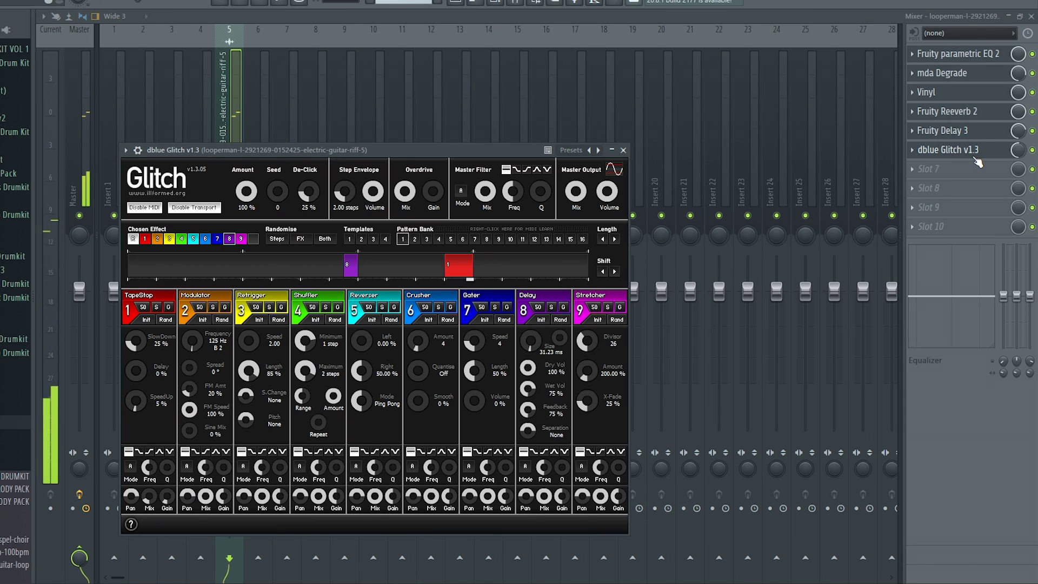
left_click(976, 156)
Load Fruity PanOMatic on the guitar's mixer track and create an automation clip for its panning.
left_click(946, 170)
mouse_move(928, 186)
left_click(751, 414)
left_click(408, 166)
scroll(987, 169, "up", 6)
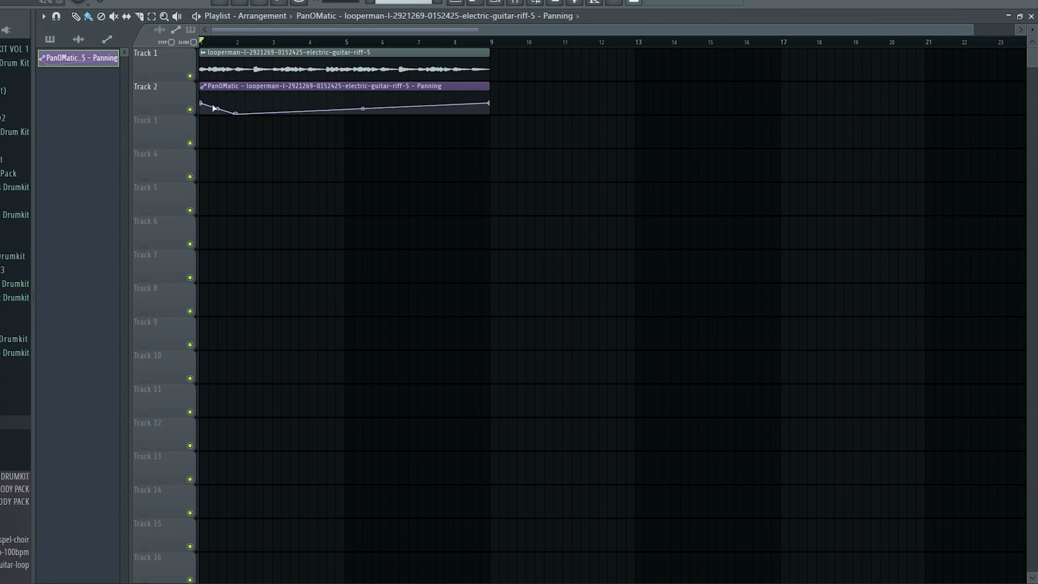
Shape the start of the panning automation on Track 2 with a peak followed by a dip, auditioning the movement.
right_click(218, 91)
key("space")
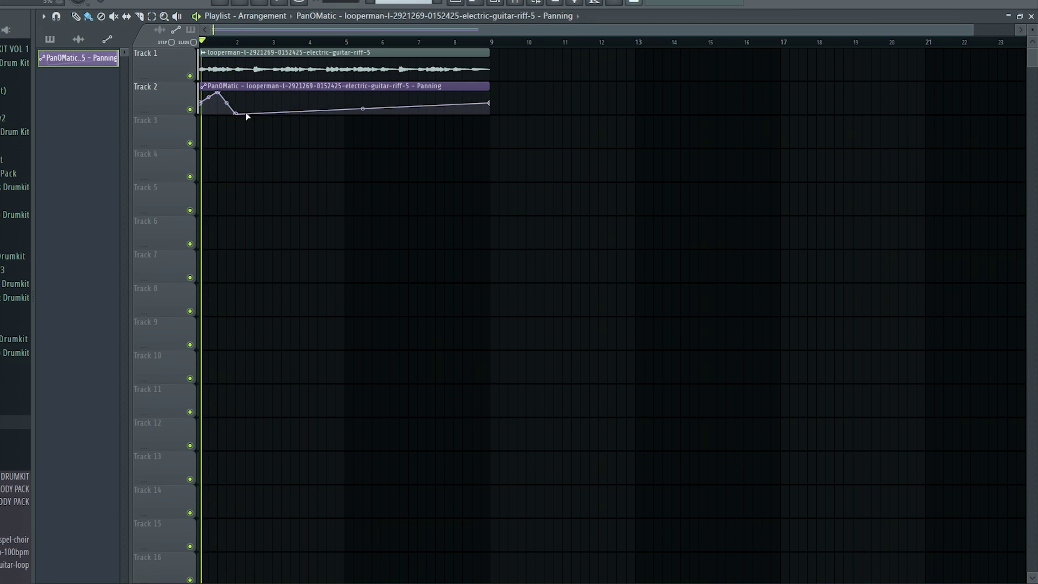
key("space")
left_click_drag(218, 91, 236, 109)
key("space")
key("space")
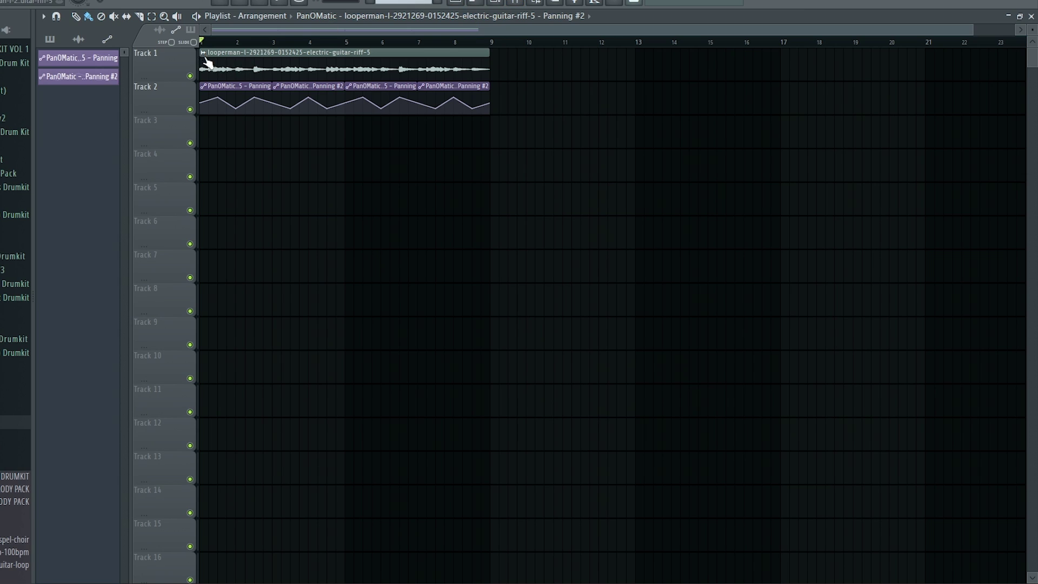
Examine the settings of the guitar's EQ, mda Degrade, Vinyl, Reeverb 2, Delay 3, Glitch and PanOMatic effects.
left_click(519, 3)
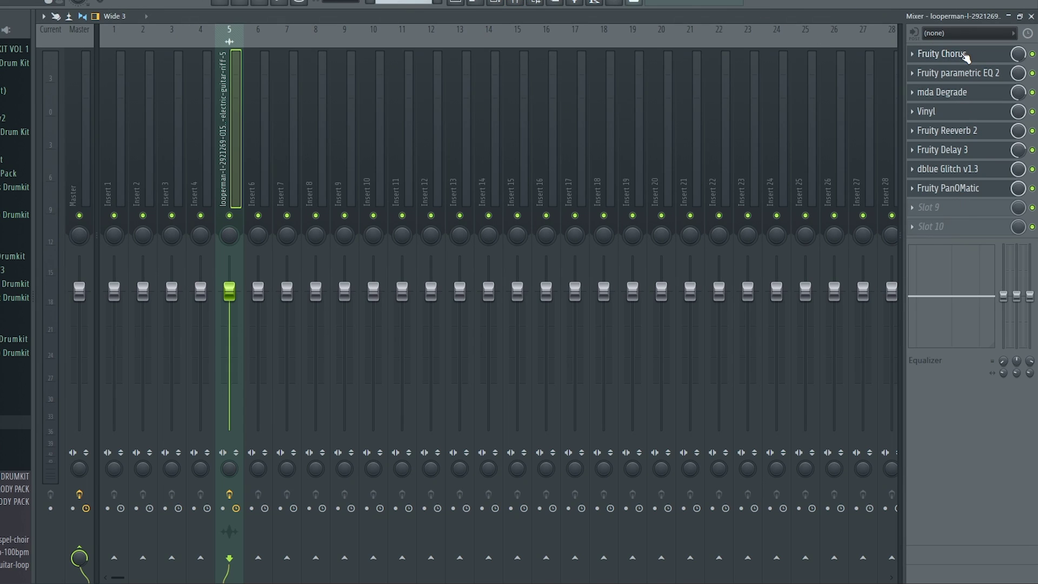
left_click(953, 73)
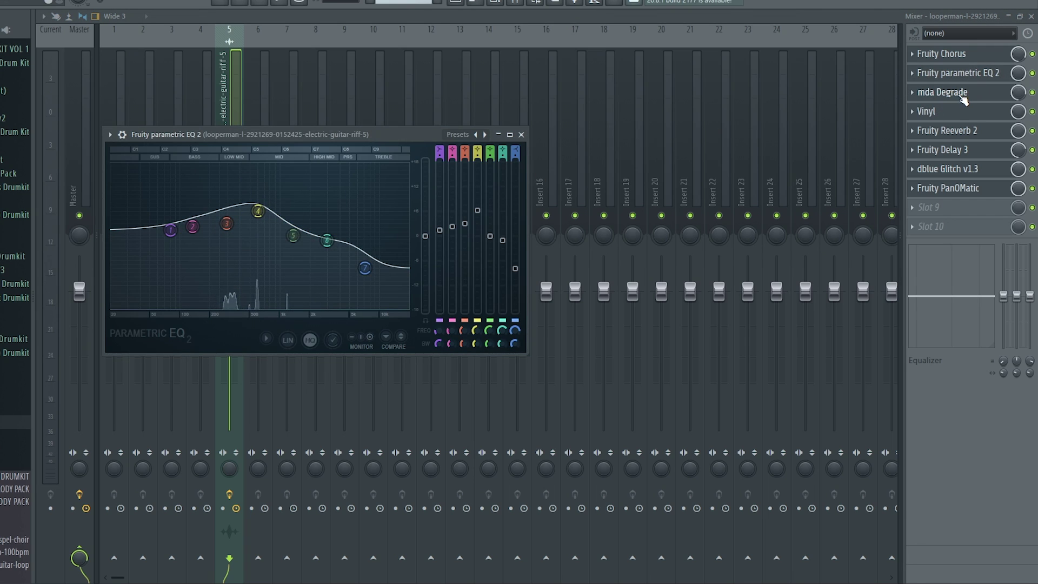
left_click(962, 96)
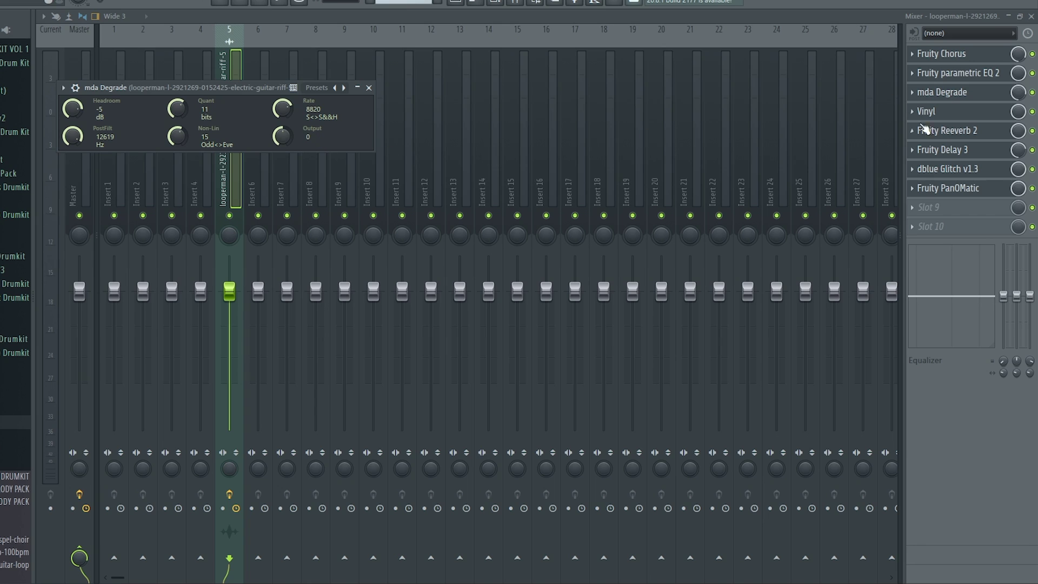
left_click(946, 112)
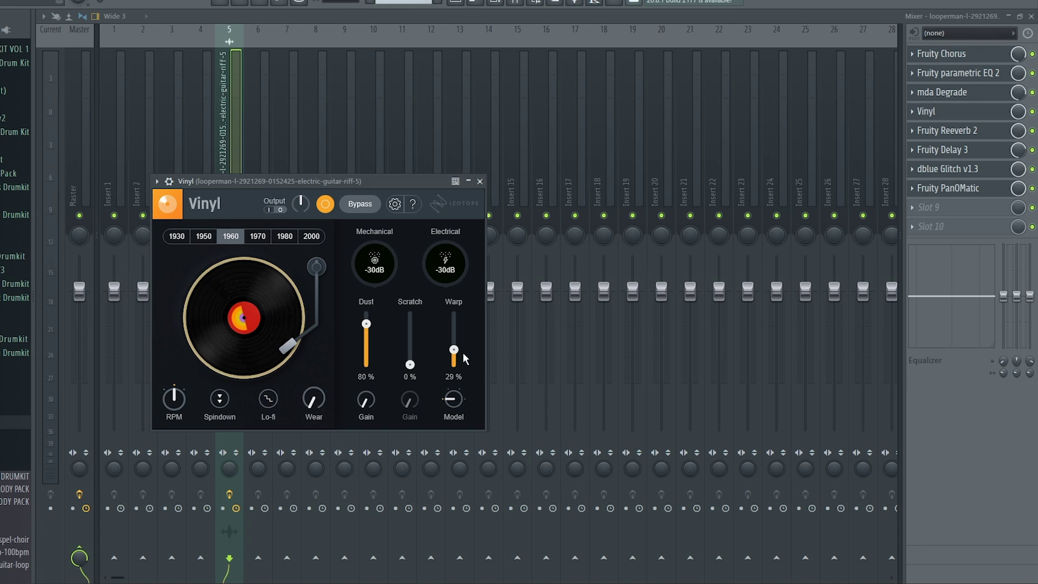
left_click(944, 135)
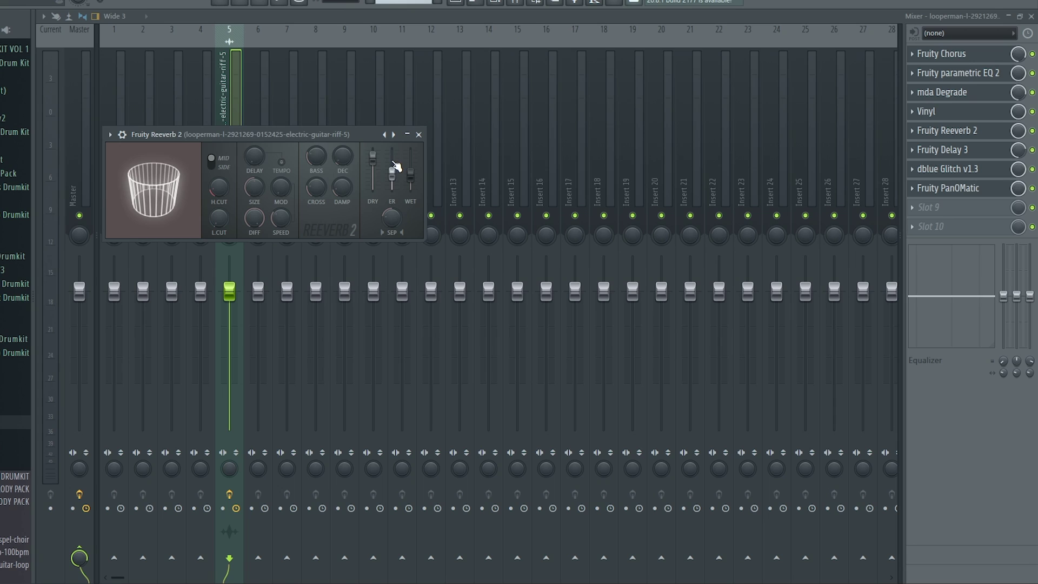
left_click(941, 157)
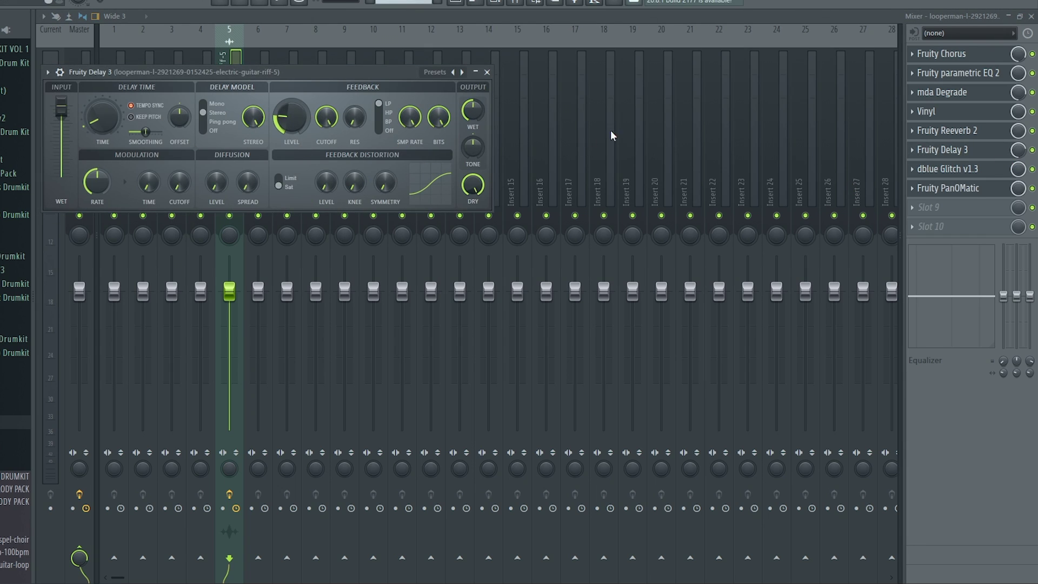
left_click(932, 170)
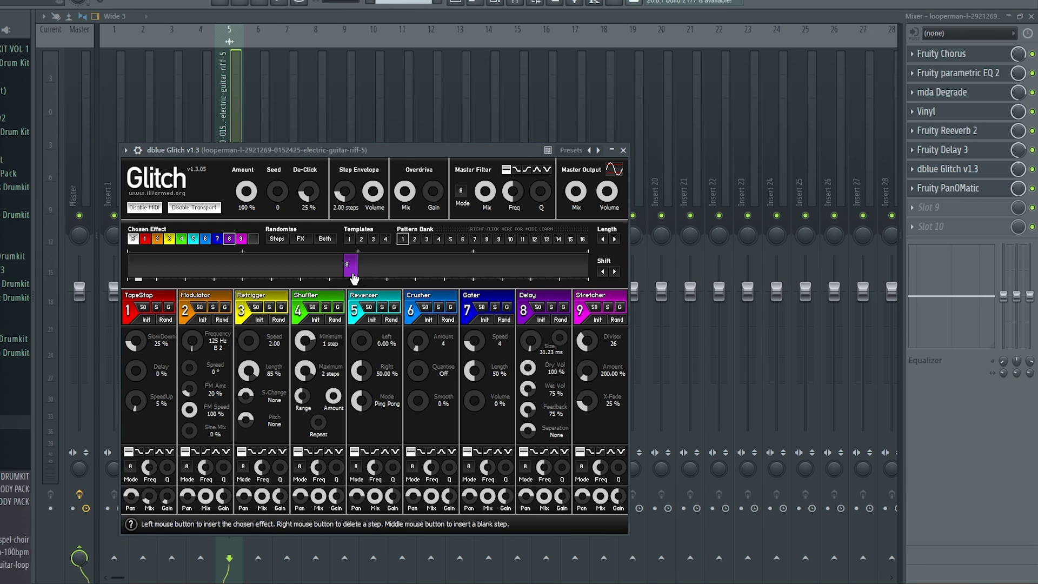
left_click(977, 189)
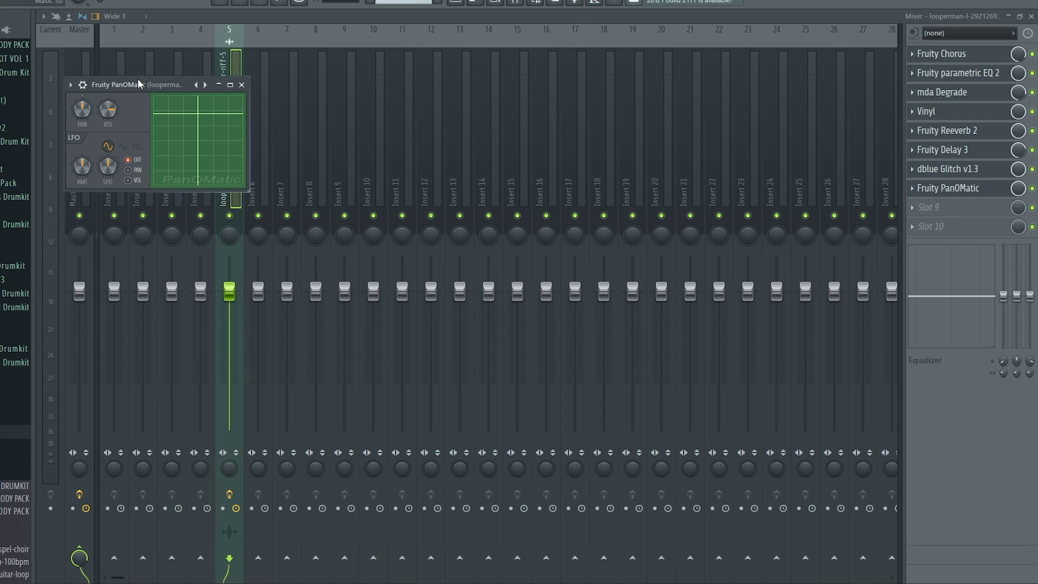
Return to the playlist and play the processed guitar loop with its panning automation.
left_click(469, 2)
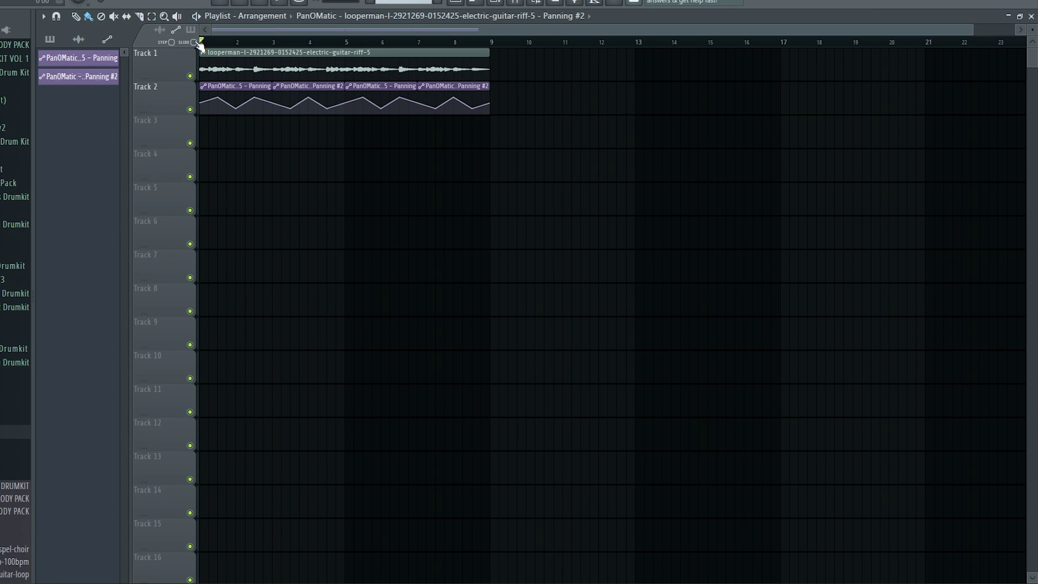
key("space")
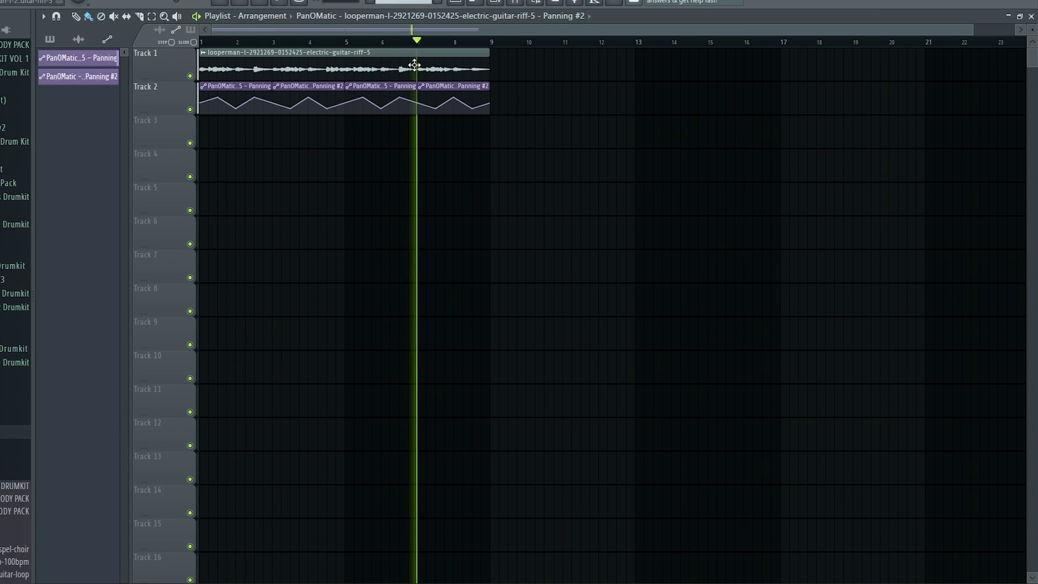
key("space")
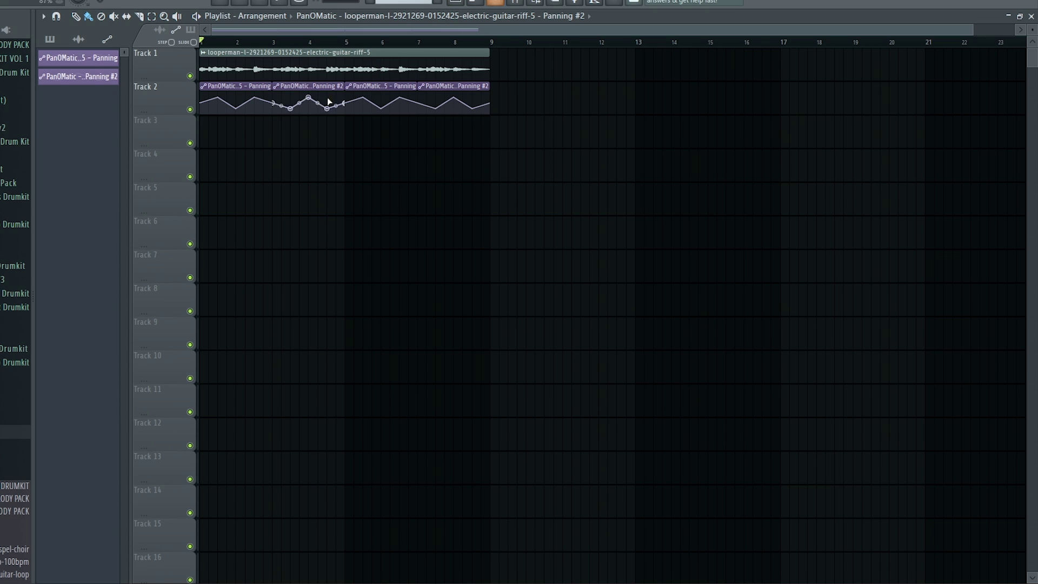
Browse the drum kits for samples and place an 808 Snare hit in Pattern 1.
scroll(15, 324, "up", 5)
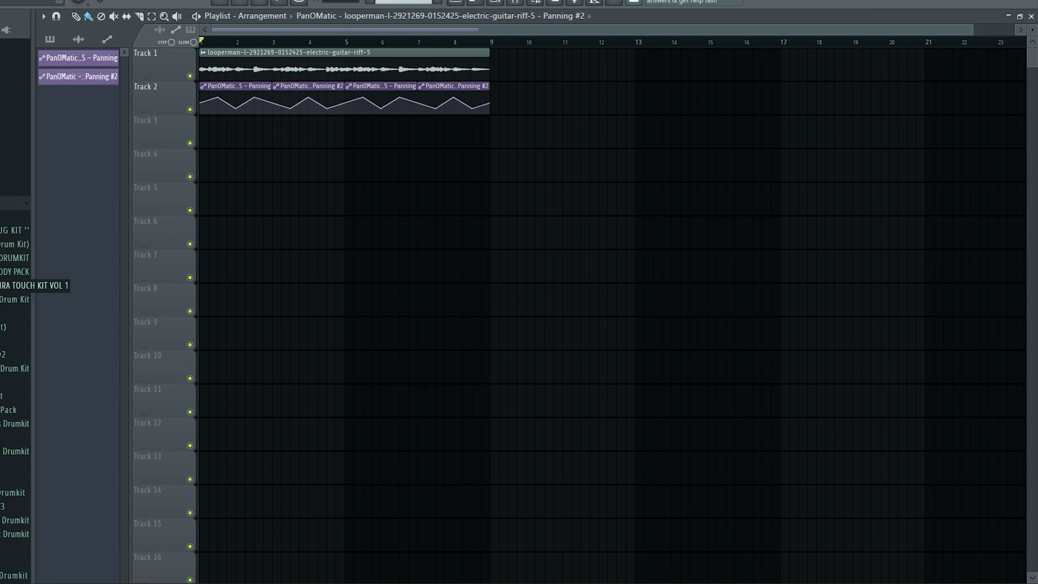
scroll(15, 285, "down", 3)
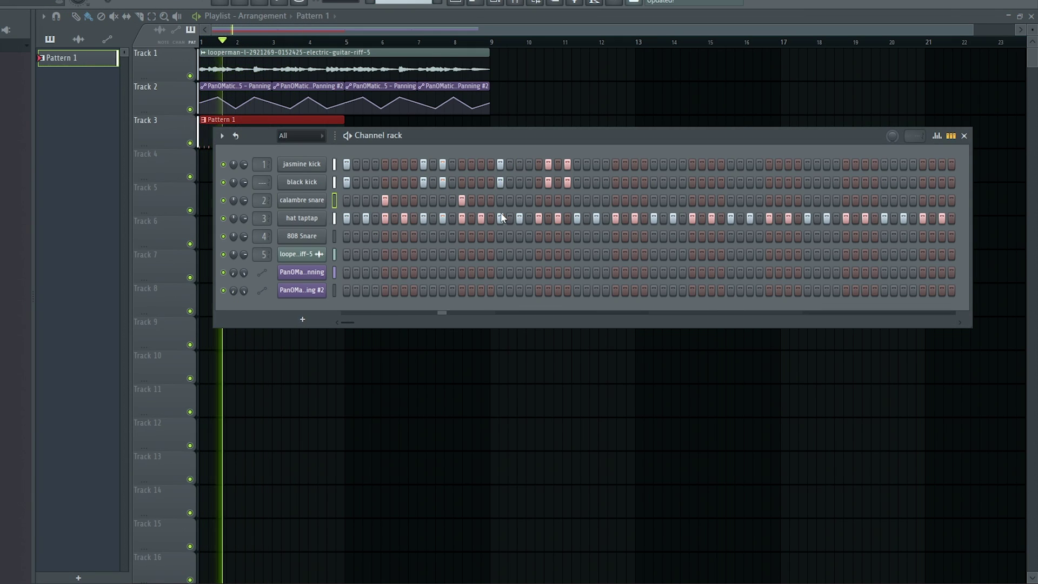
left_click(480, 236)
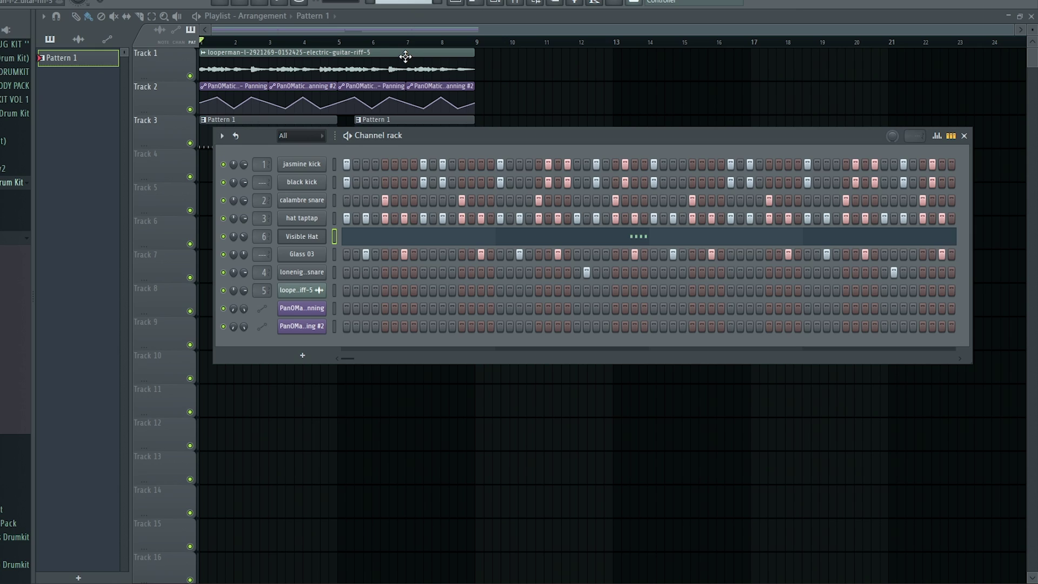
Isolate the jasmine kick and black kick channels in the channel rack and play Pattern 1.
left_click(350, 31)
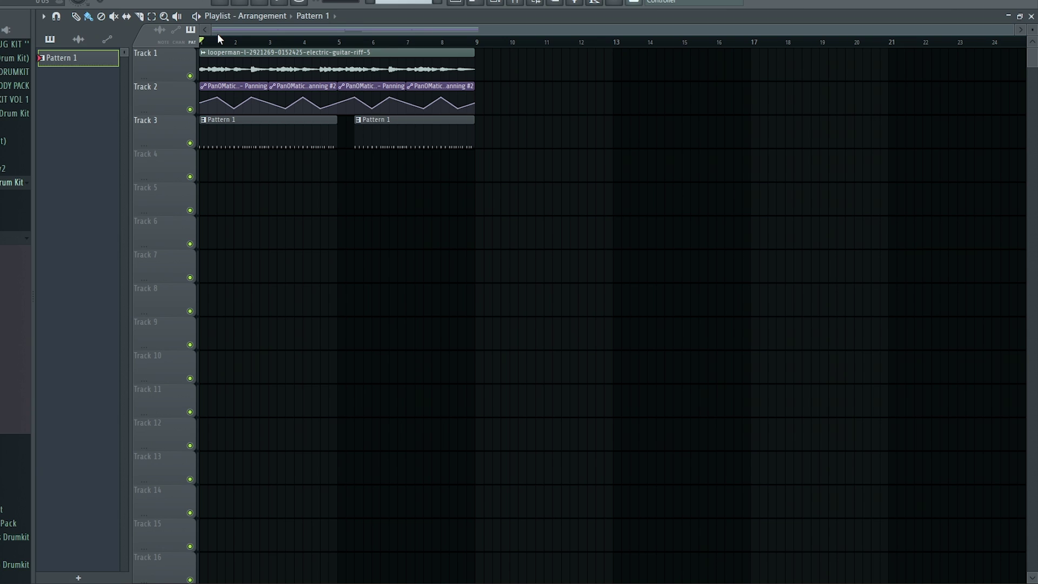
left_click(499, 3)
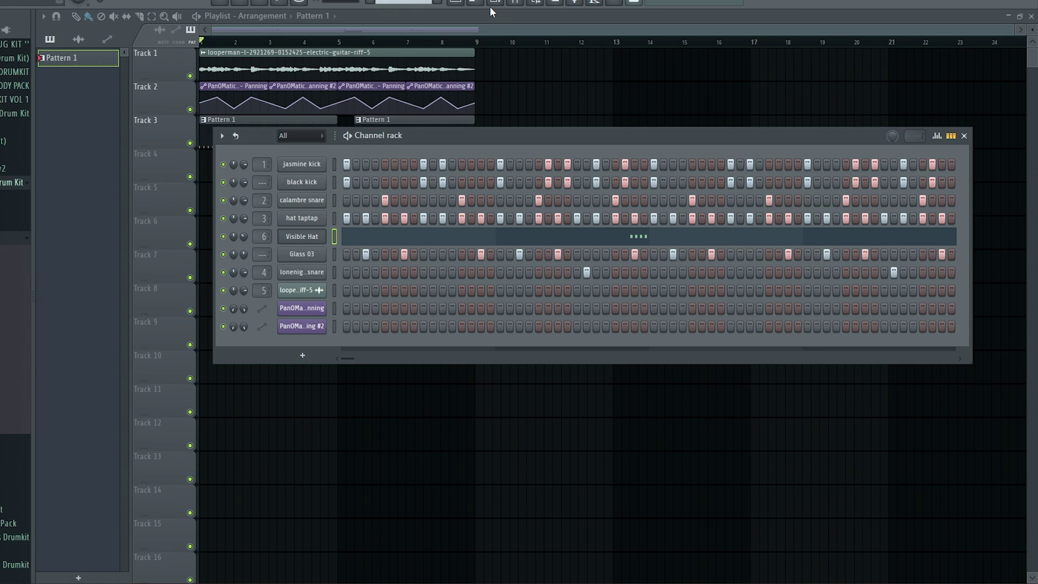
right_click(222, 165)
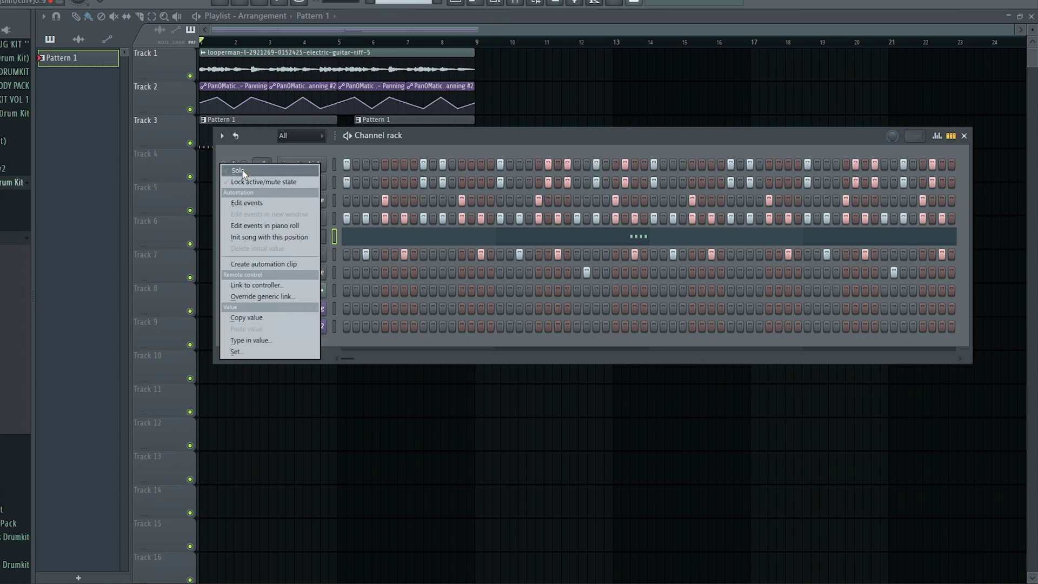
left_click(243, 172)
right_click(223, 182)
left_click(236, 187)
left_click(223, 165)
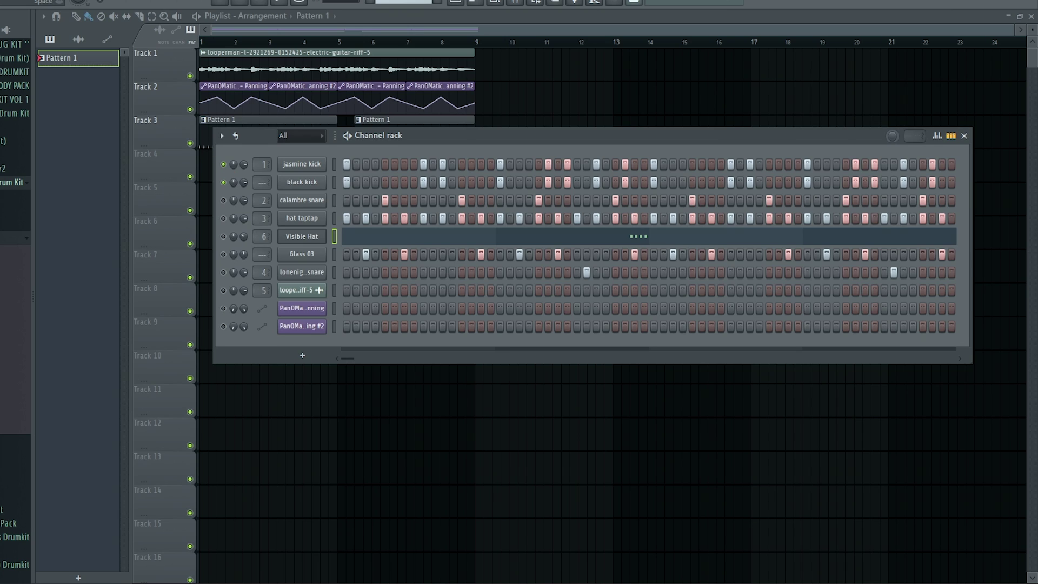
key("space")
Unmute the calambre snare channel and play it together with the kicks.
left_click(224, 200)
key("space")
key("space")
Unmute the hat taptap channel and audition it with the kicks and snare.
left_click(224, 219)
key("space")
key("space")
key("space")
key("space")
key("space")
key("space")
Unmute the Visible Hat channel and audition it with the other active drums.
left_click(223, 236)
key("space")
key("space")
Open the Visible Hat notes in the piano roll, examine the hat roll's velocity and Note fine pitch values, and return to the playlist.
left_click(440, 238)
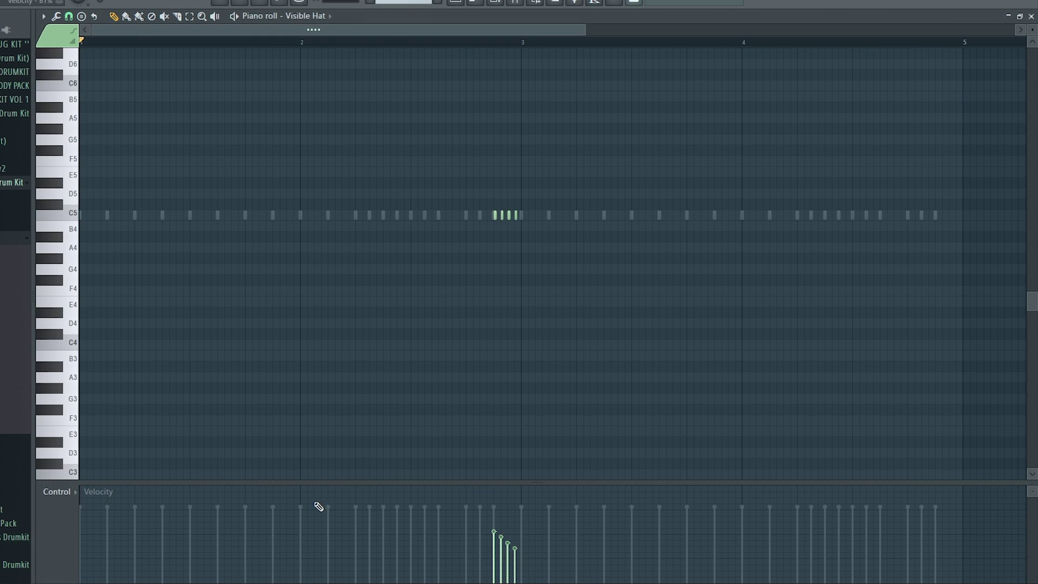
left_click(66, 495)
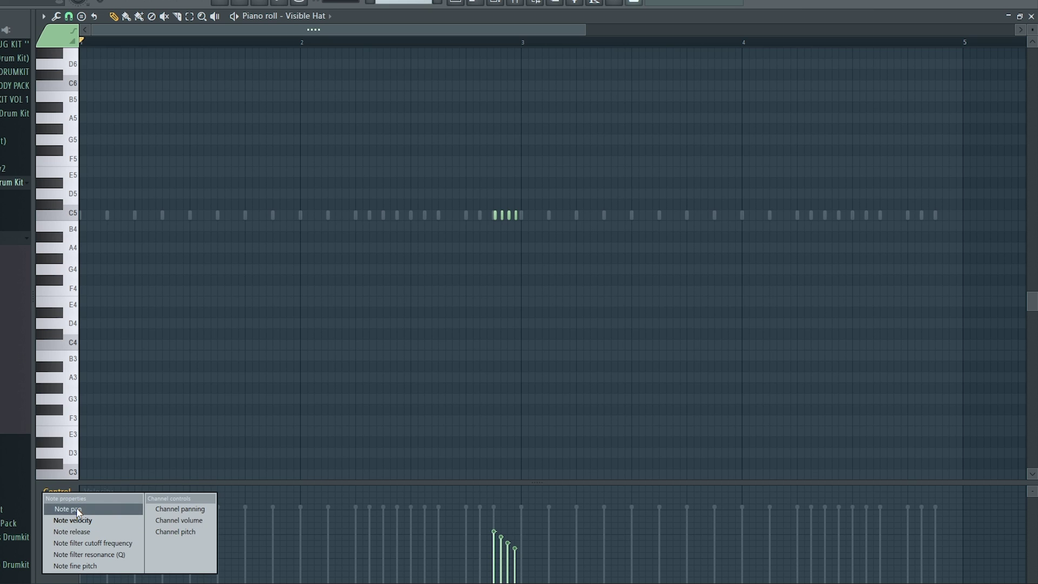
left_click(75, 566)
scroll(533, 560, "up", 1)
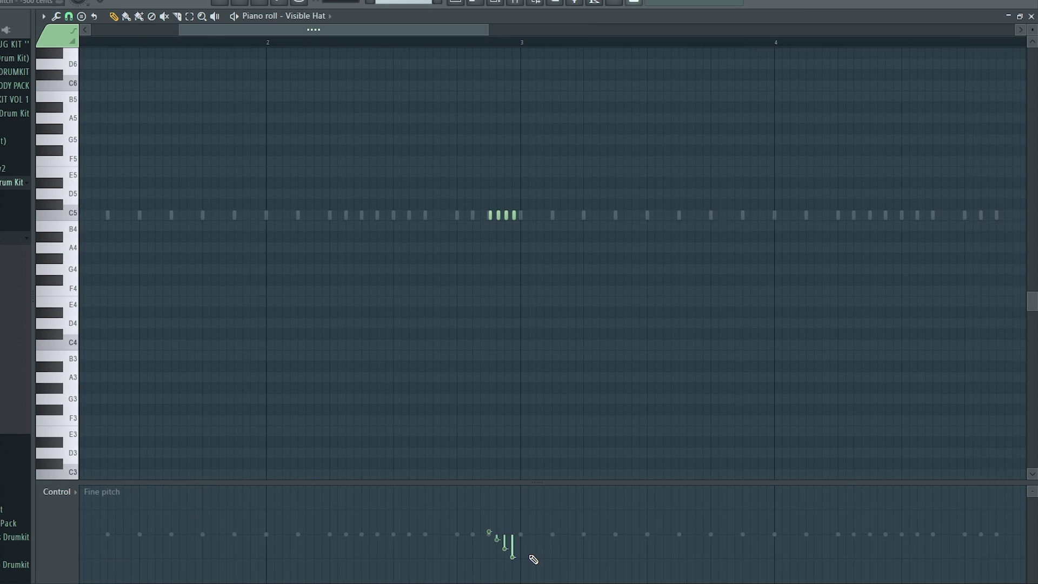
scroll(534, 559, "down", 1)
left_click(467, 4)
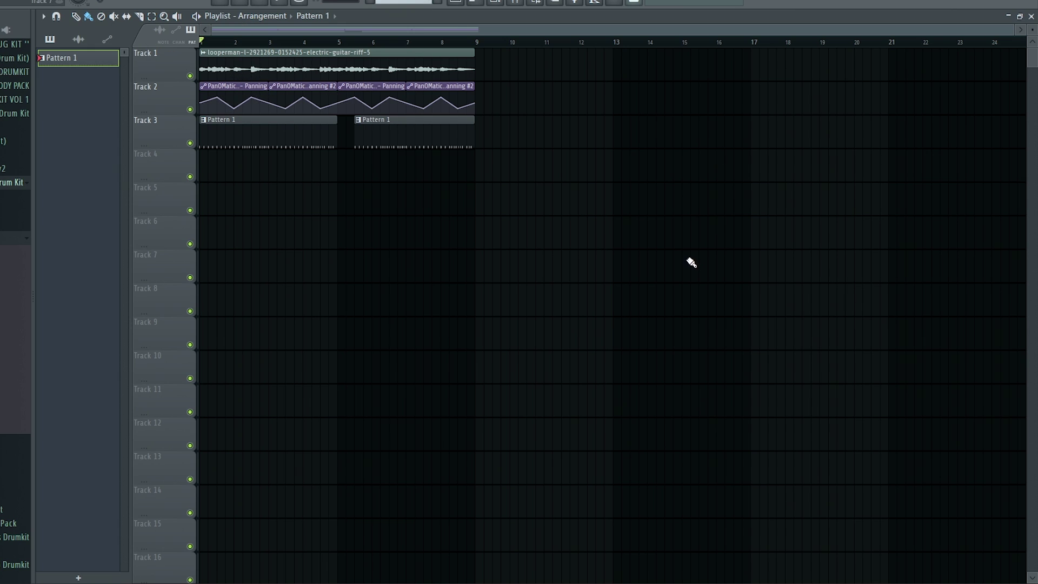
Add an Omnisphere channel from the channel rack and load the Bass Octomeister patch from the bass search.
left_click(503, 1)
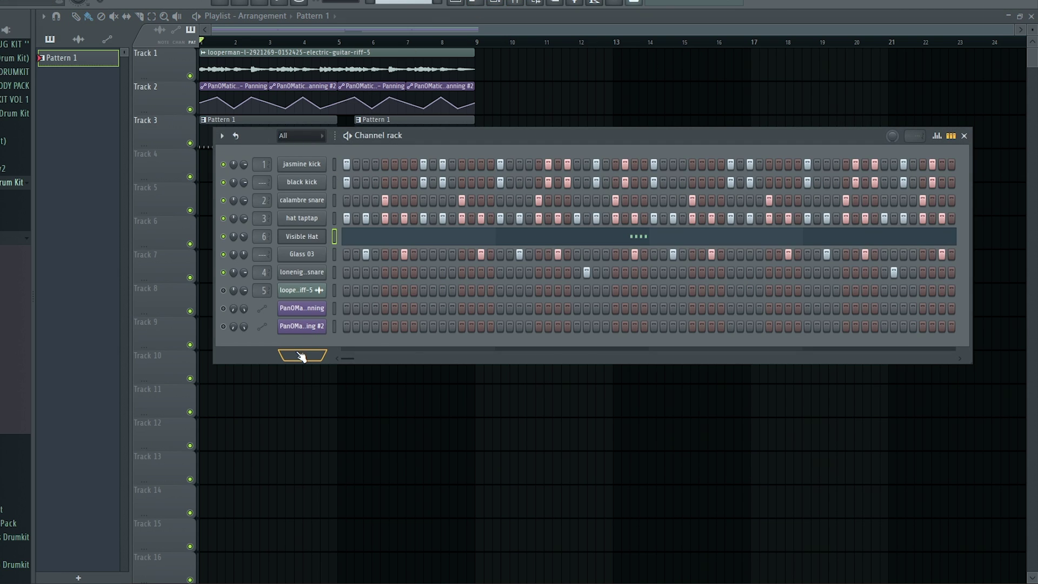
left_click_drag(245, 42, 236, 42)
left_click(501, 2)
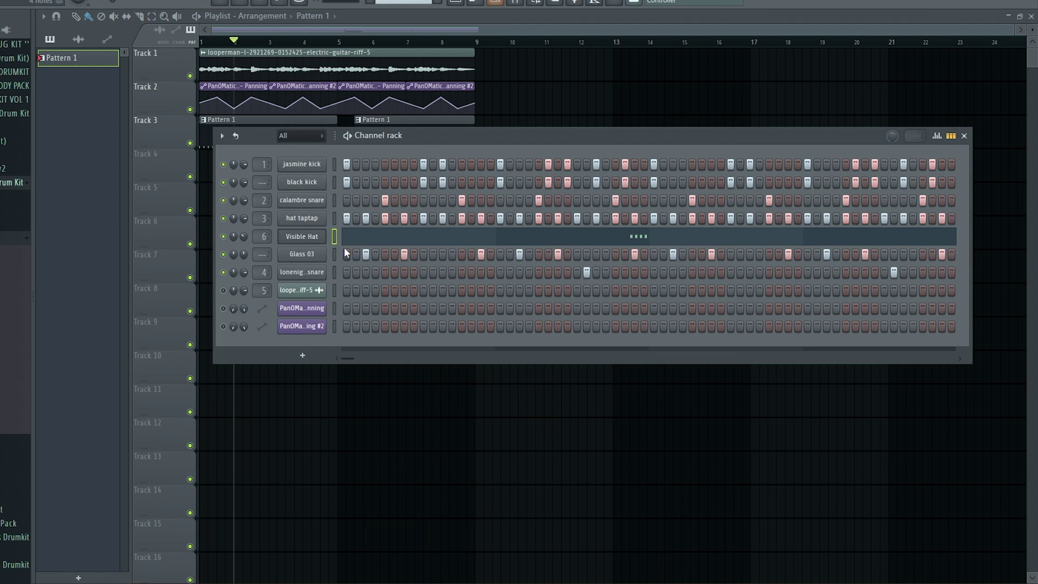
left_click(285, 355)
left_click(425, 62)
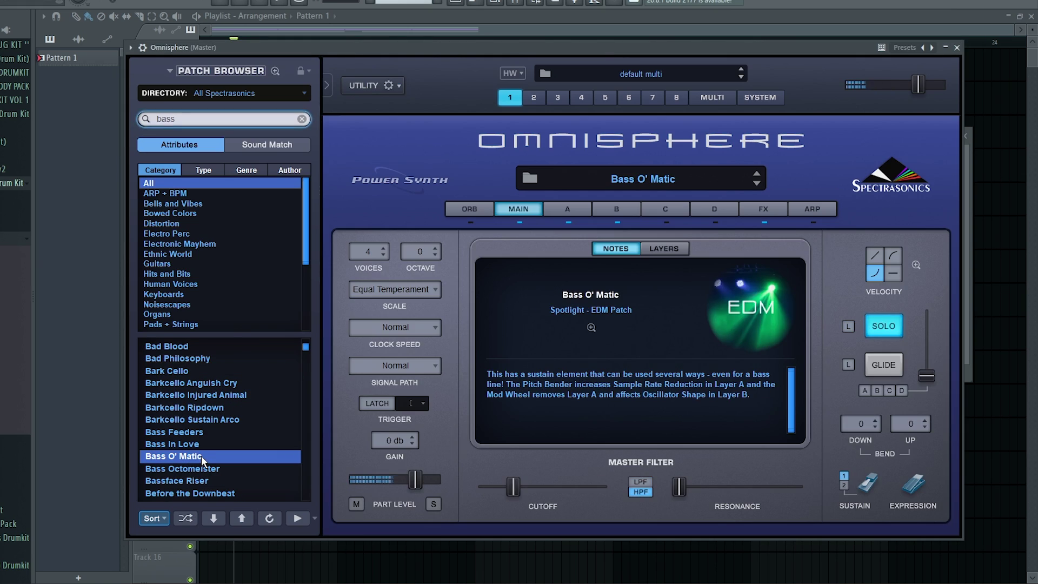
left_click(188, 468)
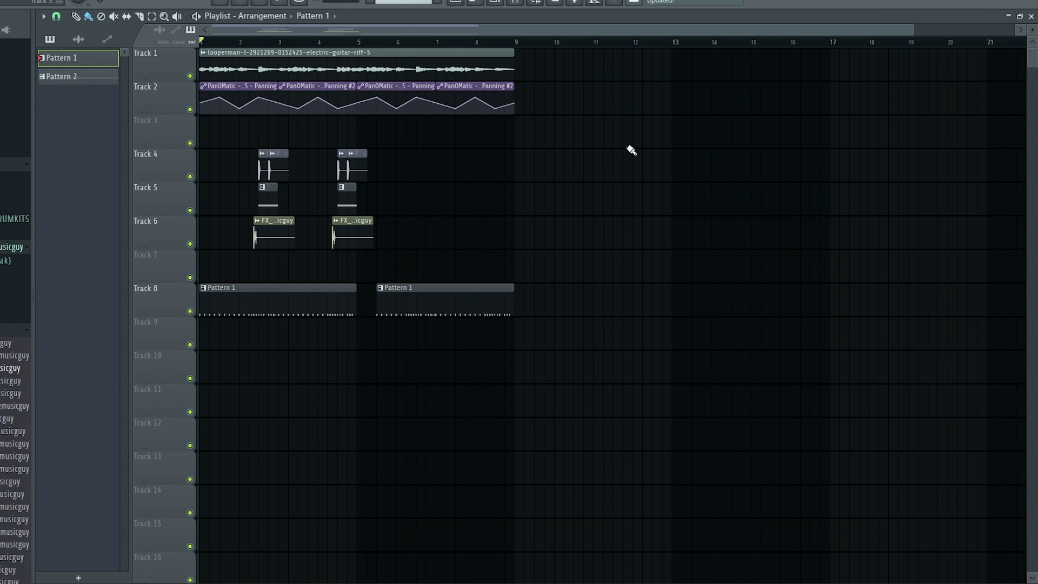
Examine the Pattern 2 clip's 3x Osc note in the piano roll, then place the playhead at the clip's start in the playlist.
scroll(330, 418, "up", 3)
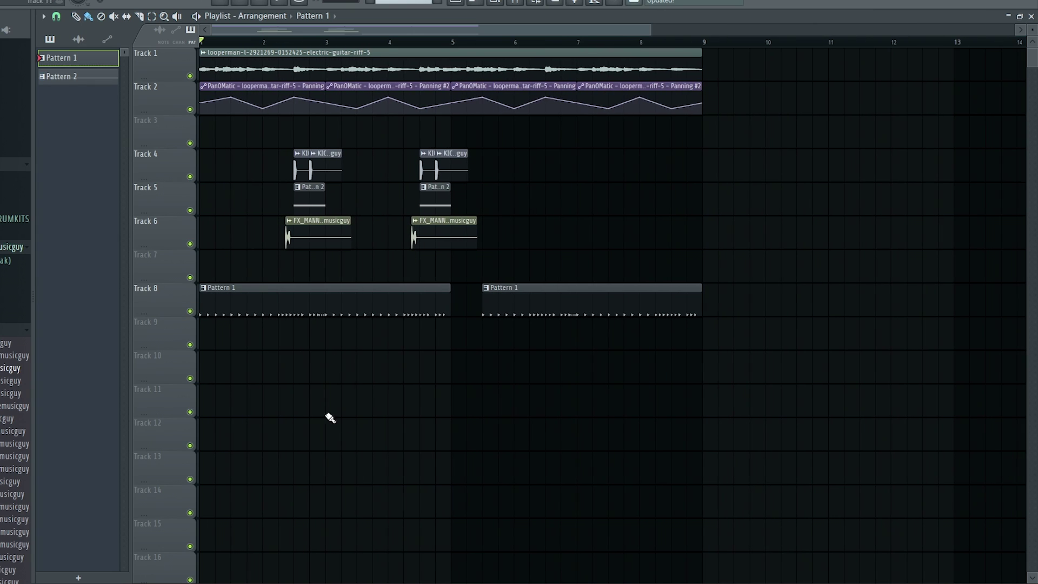
scroll(278, 209, "up", 3)
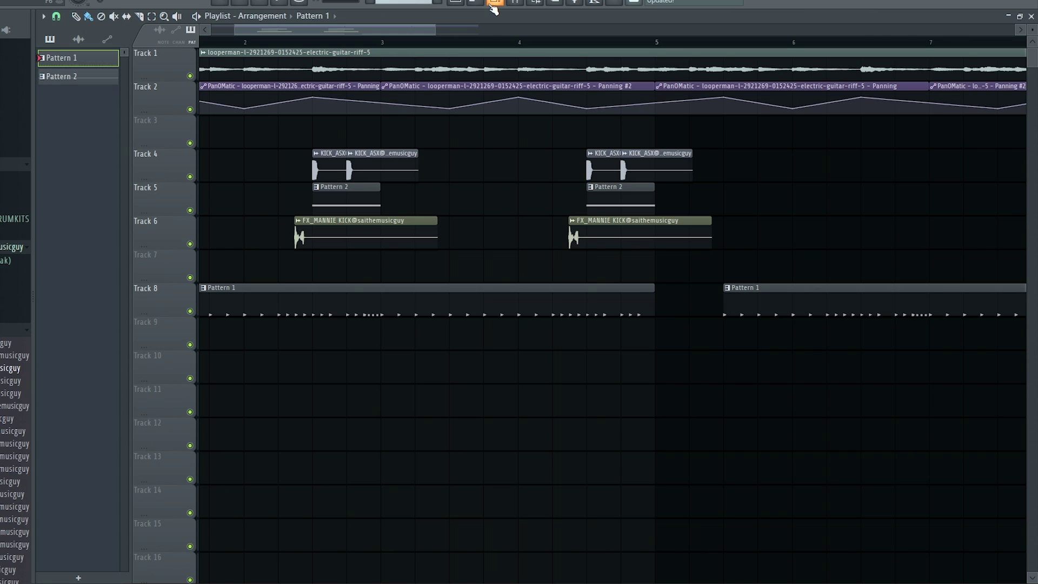
double_click(337, 211)
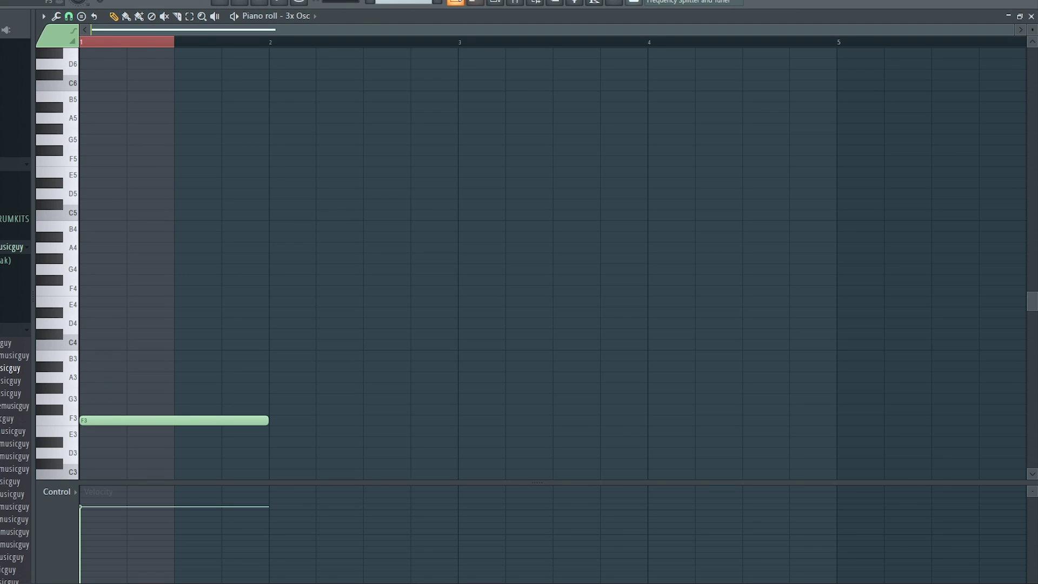
key("F5")
left_click_drag(309, 43, 357, 167)
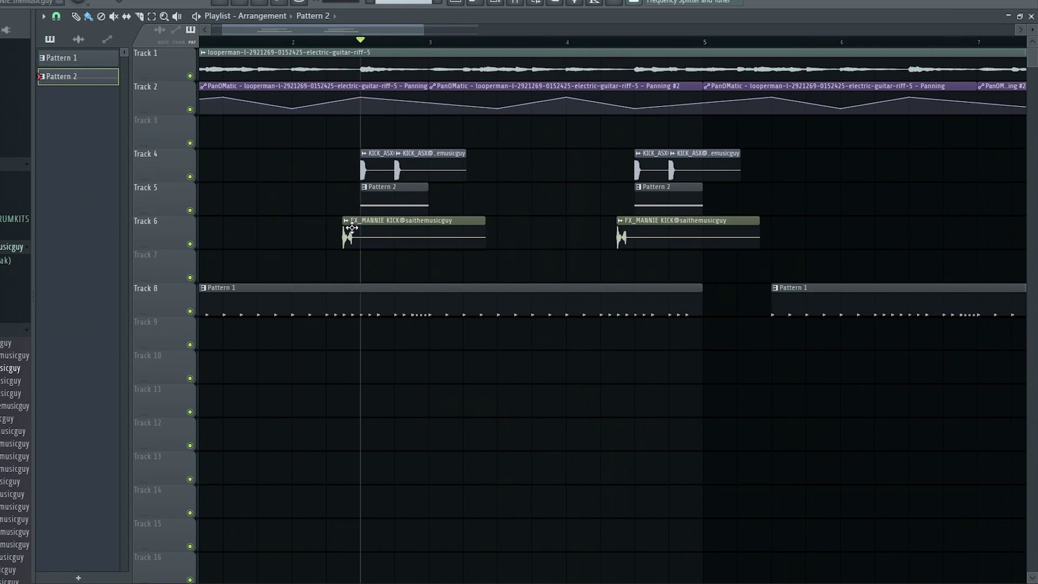
Examine the alignment of the KICK_ASX, Pattern 2 and FX_MANNIE KICK clips and place the playhead at the second kick.
scroll(351, 227, "up", 4)
scroll(327, 238, "down", 4)
scroll(326, 239, "up", 4)
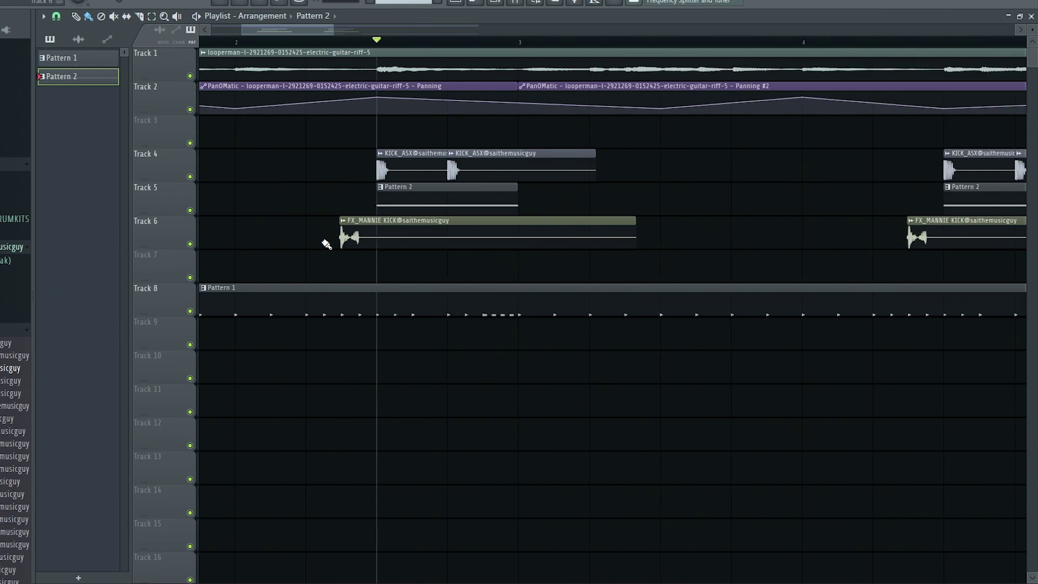
scroll(384, 240, "down", 3)
scroll(384, 241, "down", 1)
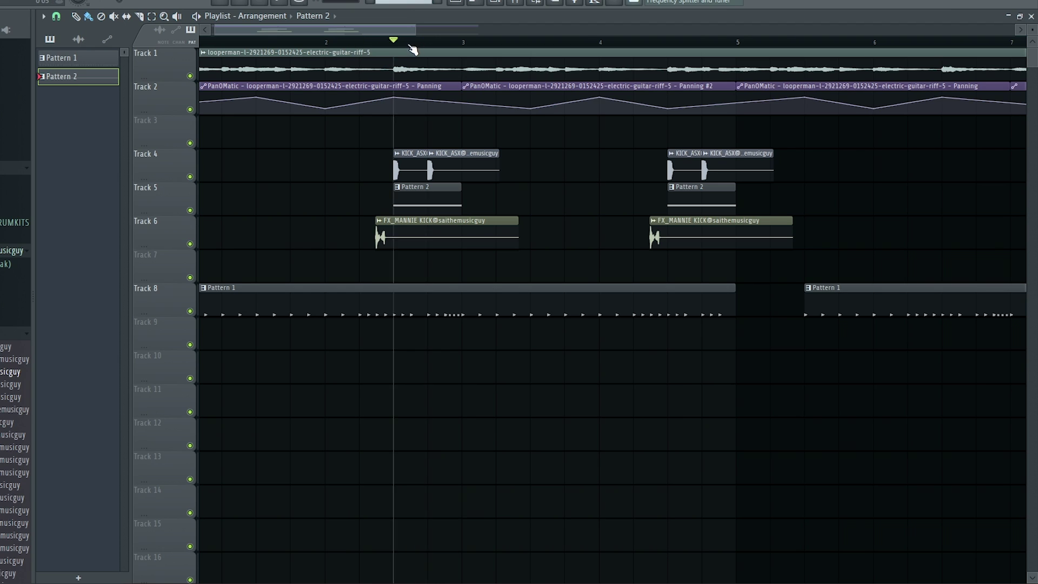
left_click_drag(401, 47, 418, 49)
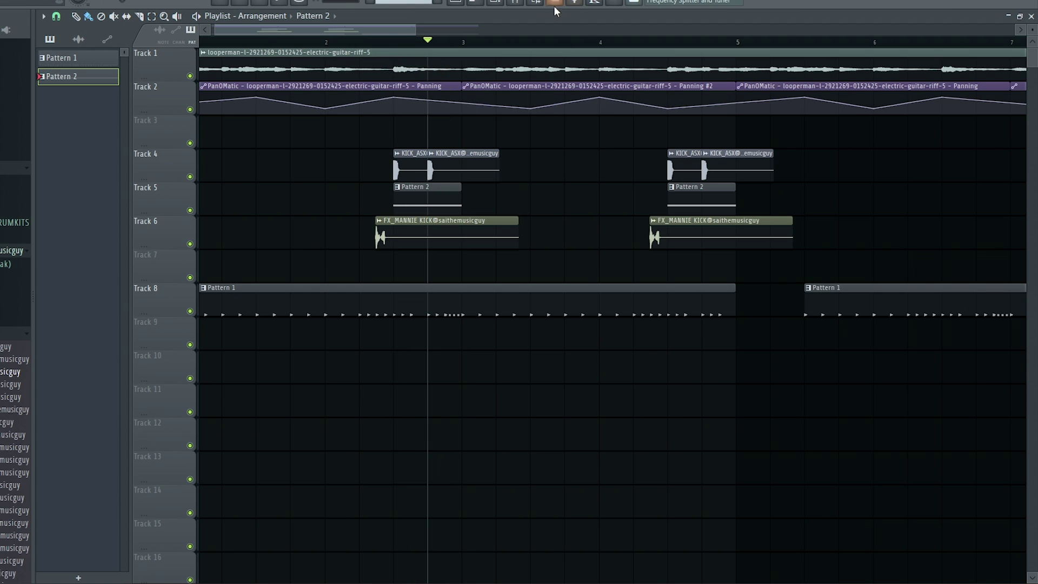
Inspect the Fruity Limiter compressor on the 3x Osc mixer track and the routing of the KICK_ASX track.
left_click(514, 2)
left_click(974, 172)
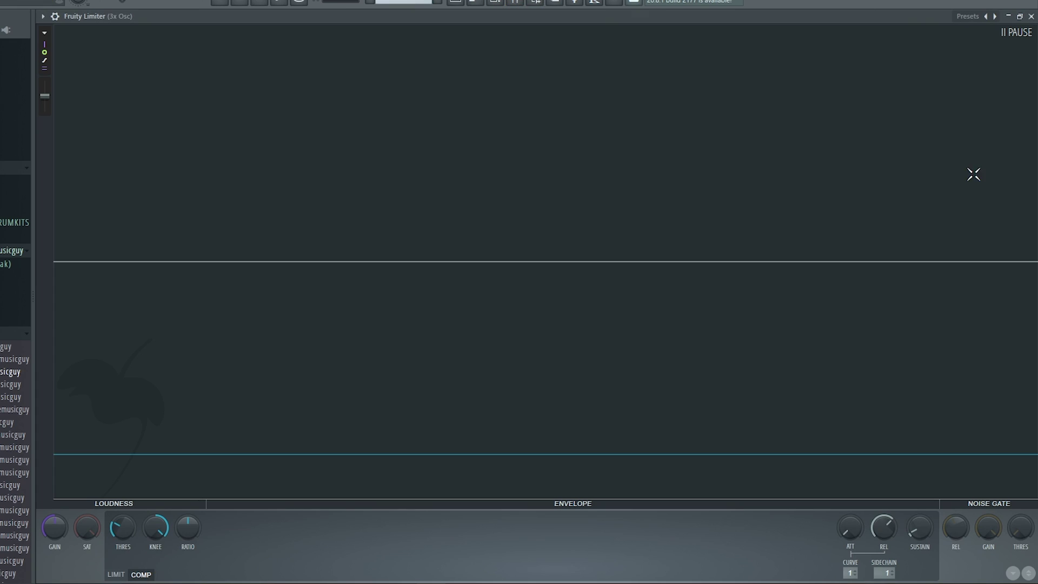
double_click(804, 18)
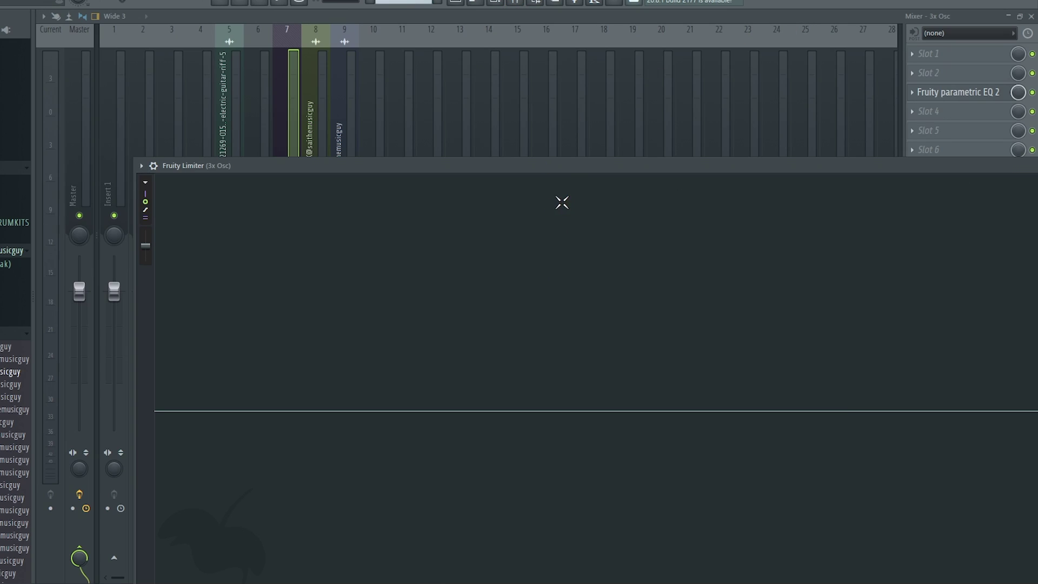
left_click_drag(562, 202, 396, 27)
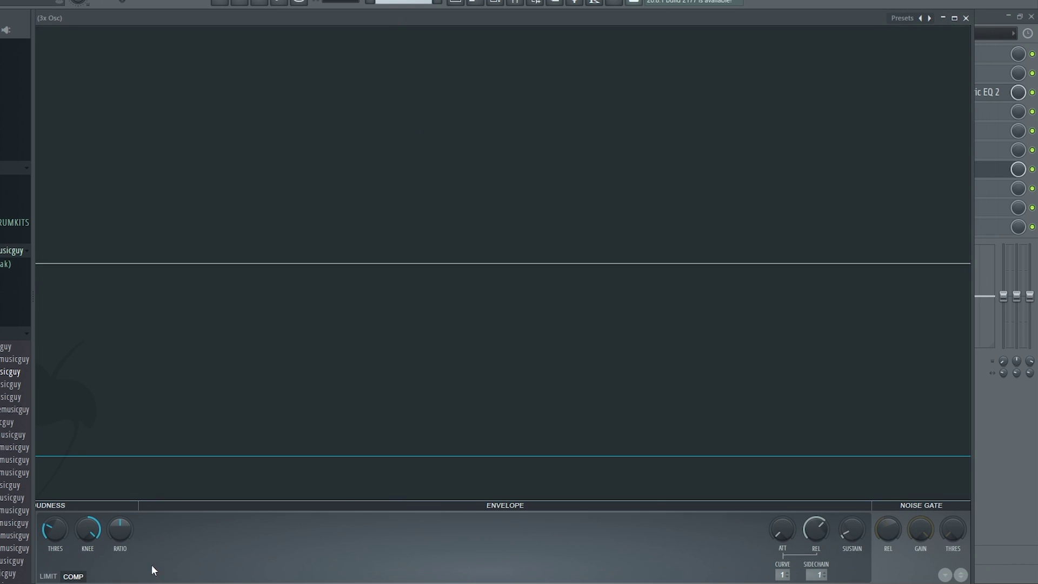
left_click_drag(836, 23, 769, 67)
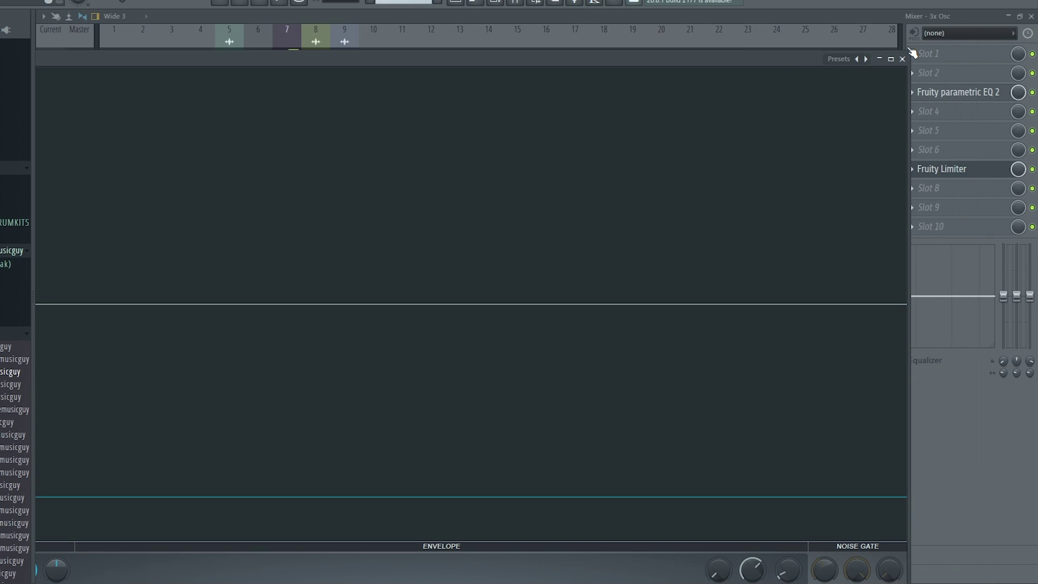
left_click_drag(910, 51, 592, 194)
double_click(411, 206)
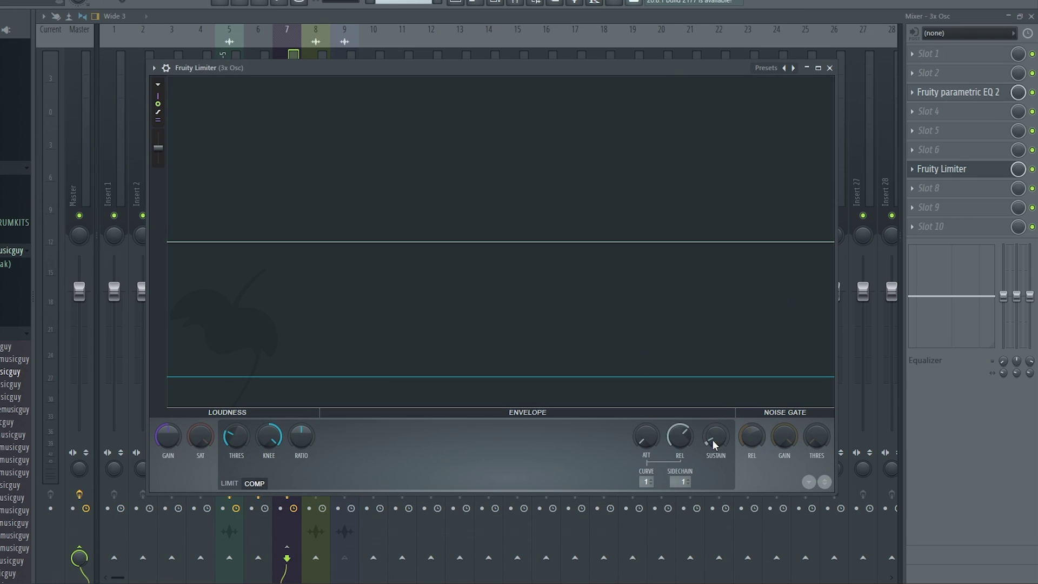
left_click(342, 59)
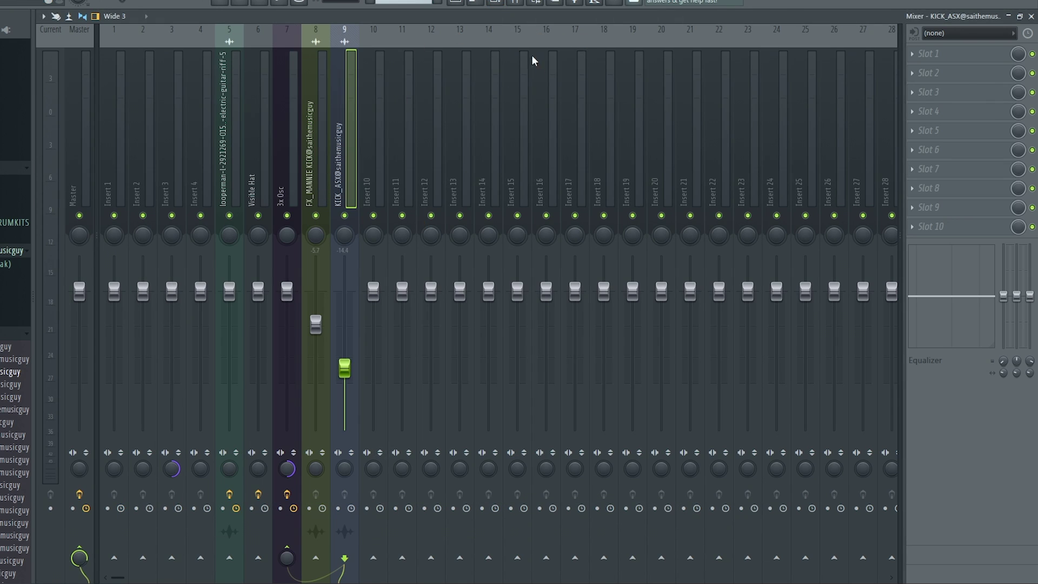
Play the arrangement in the playlist to hear the added kicks, 3x Osc bass and FX clips with the guitar loop.
left_click(455, 4)
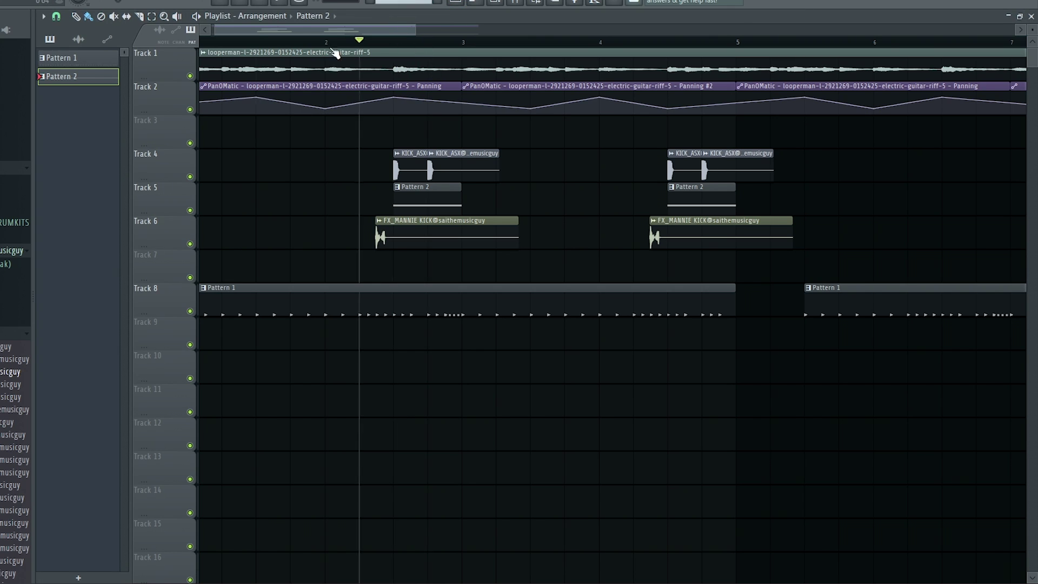
key("space")
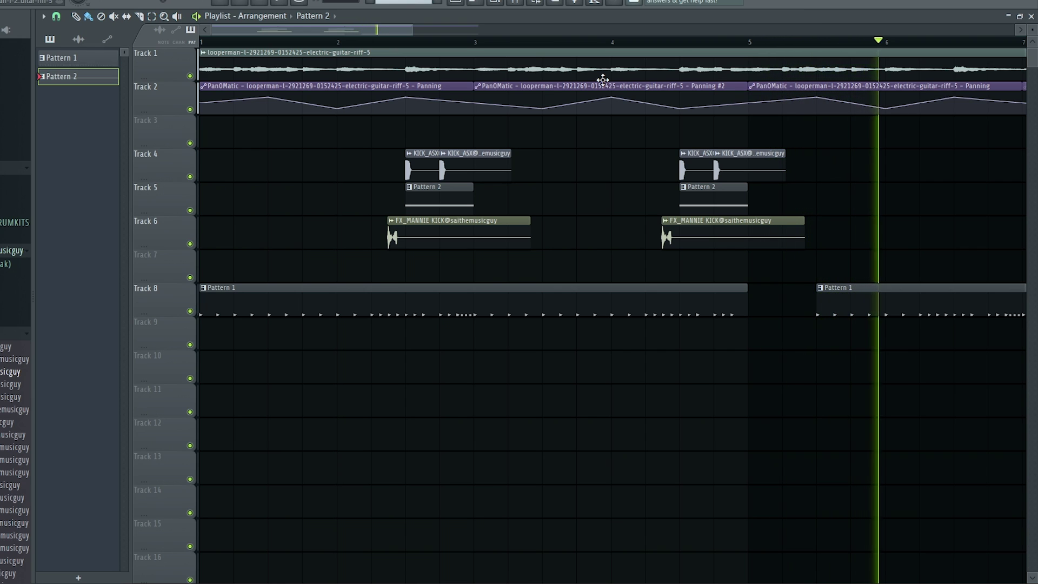
key("space")
scroll(408, 47, "down", 3)
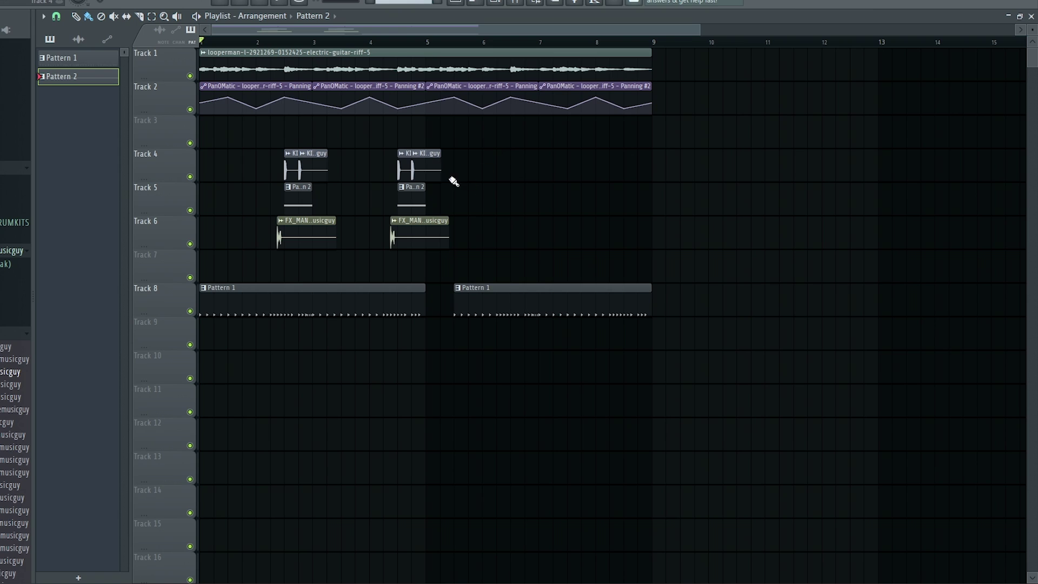
left_click(640, 205)
right_click(645, 192)
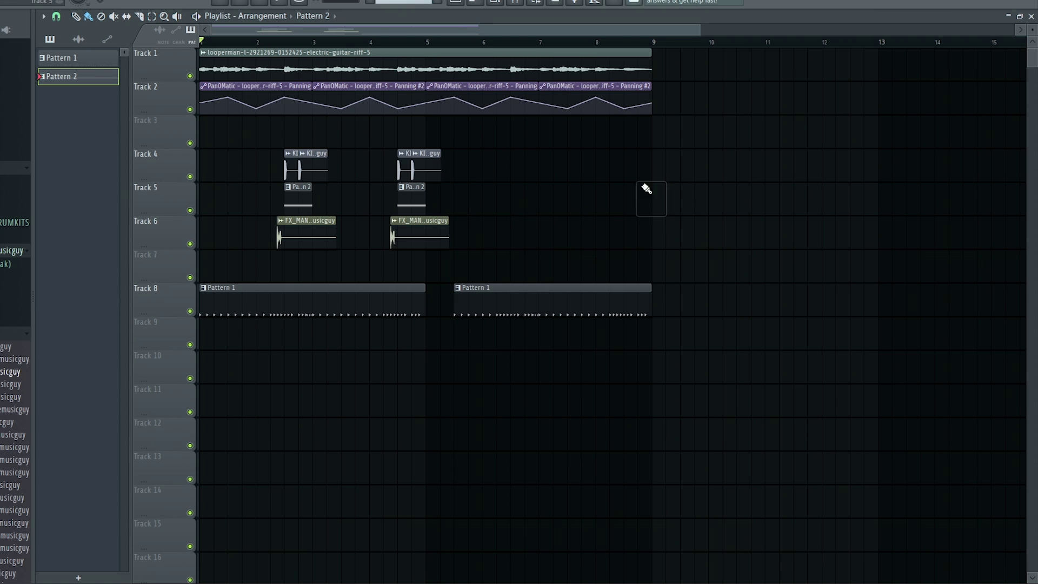
left_click(561, 70)
left_click(717, 197)
right_click(757, 198)
scroll(725, 249, "down", 2)
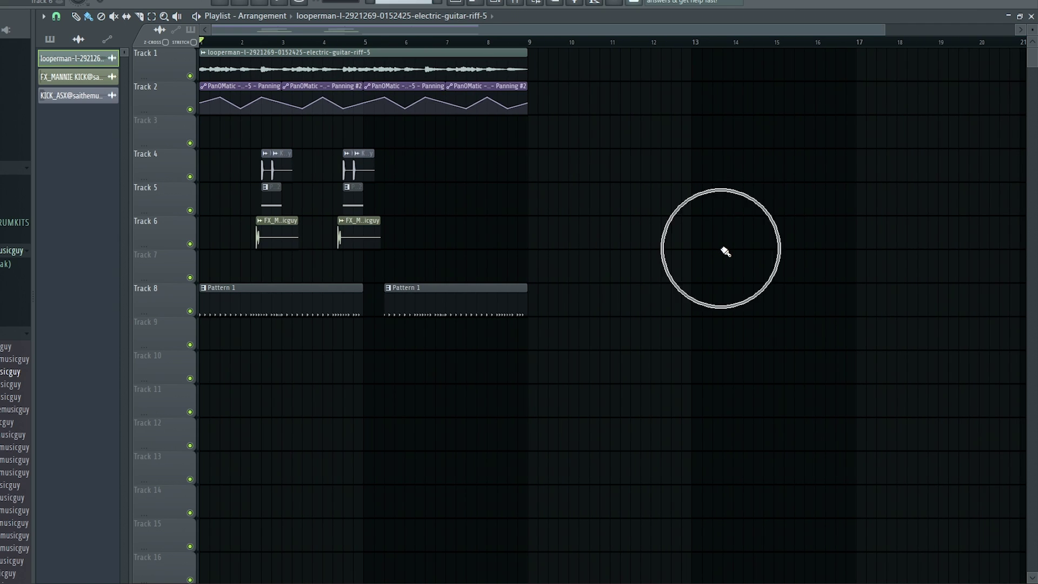
Split Pattern 1 by channel into separate drum patterns.
left_click(50, 39)
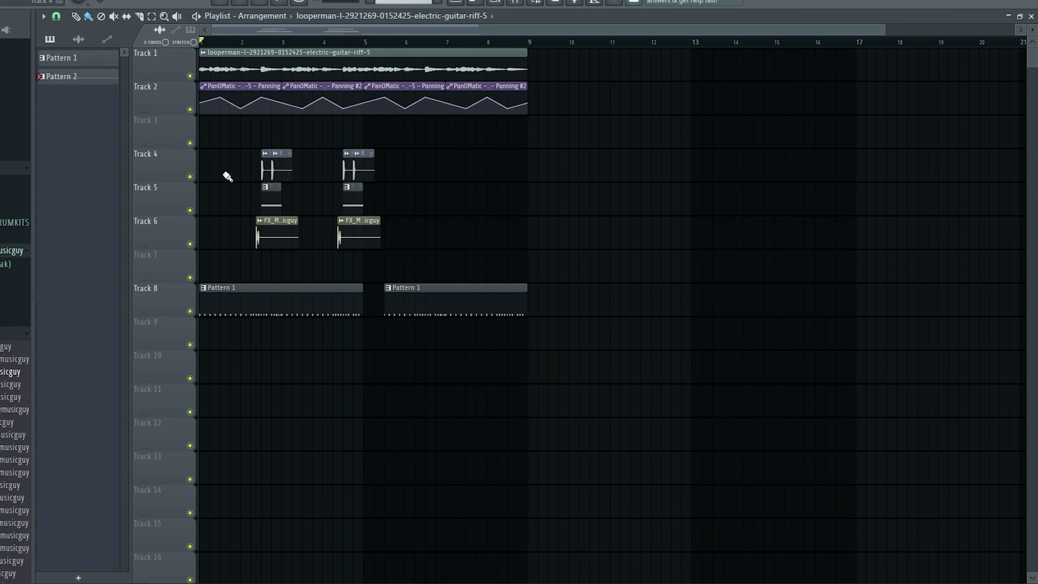
right_click(95, 65)
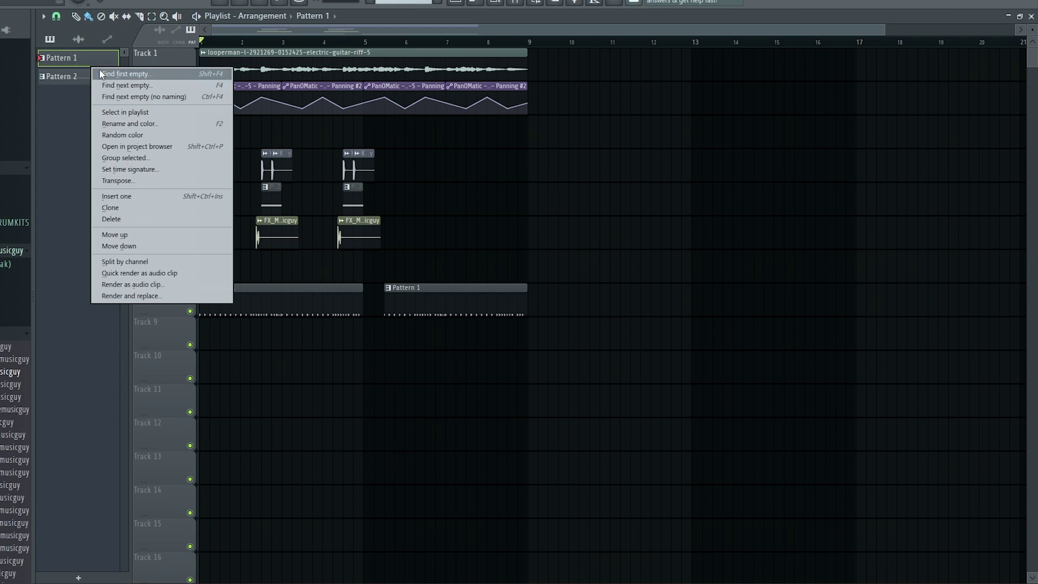
left_click(132, 261)
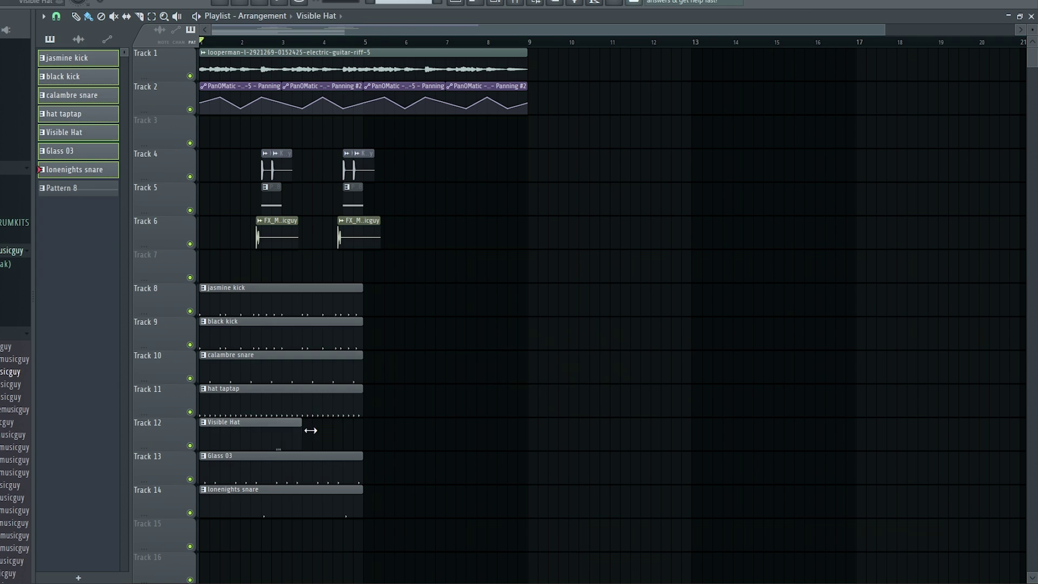
Lay out a second set of the split drum clips on Tracks 8 to 14 from midway through bar 5, and start playback.
left_click_drag(365, 297, 385, 297)
left_click(364, 42)
key("space")
Duplicate the whole eight-bar arrangement so the copy starts at bar 9.
left_click(646, 251)
right_click(646, 252)
key("ctrl+b")
left_click(724, 251)
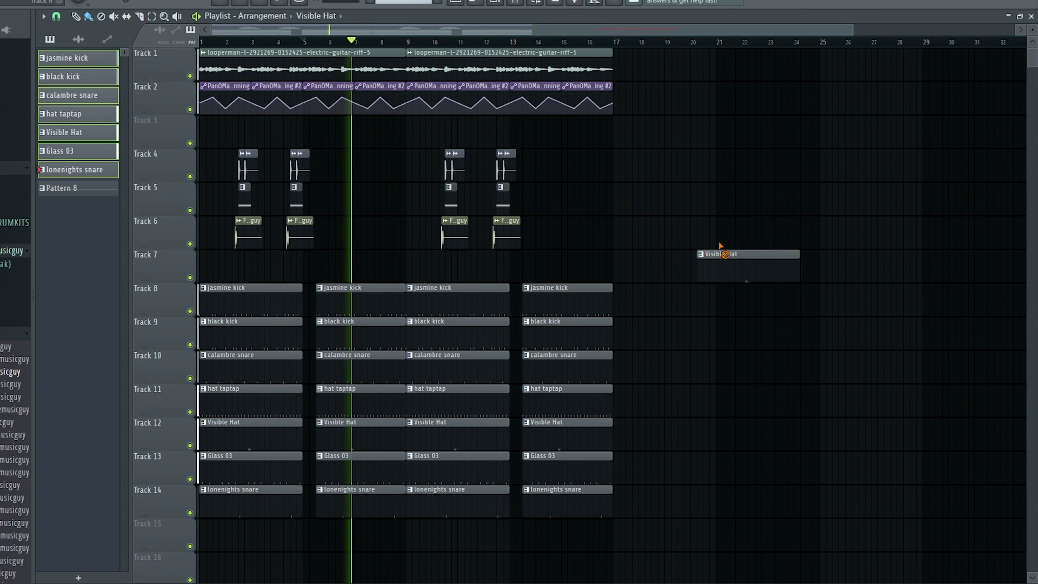
right_click(724, 252)
Delete the first four bars of drum clips on Tracks 8 to 14 and restart playback.
left_click_drag(313, 278, 205, 578)
key("Delete")
key("space")
key("space")
left_click(679, 251)
right_click(678, 252)
left_click(727, 295)
right_click(730, 297)
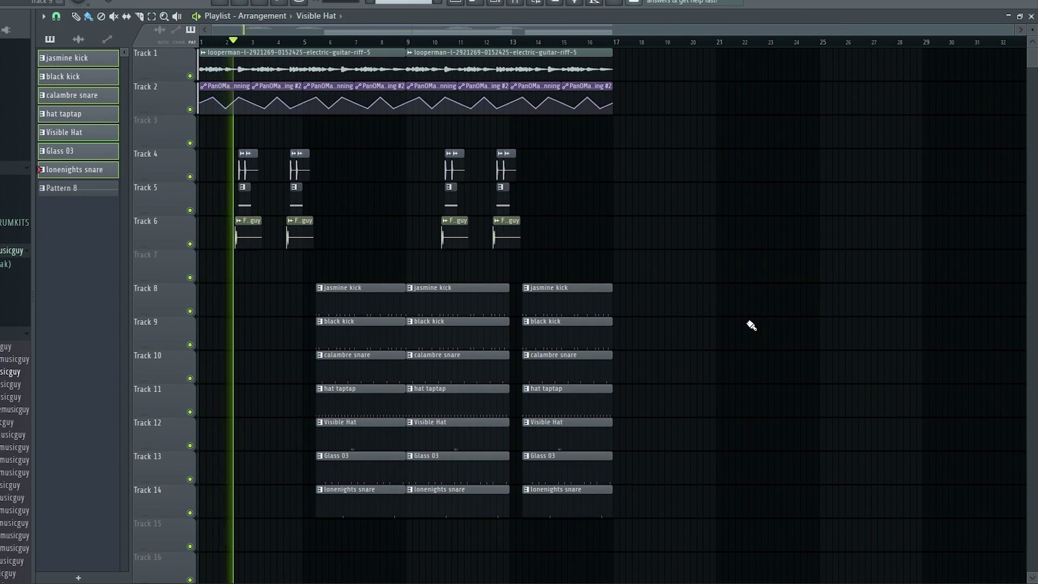
Undo the drum clip deletion and the duplication of the arrangement.
key("ctrl+alt+z")
key("ctrl+alt+z")
key("ctrl+alt+z")
key("ctrl+alt+z")
key("ctrl+alt+z")
key("ctrl+alt+z")
key("ctrl+alt+z")
key("ctrl+alt+z")
key("ctrl+alt+z")
key("ctrl+alt+z")
key("ctrl+alt+z")
key("ctrl+alt+z")
key("ctrl+alt+z")
key("ctrl+alt+z")
key("ctrl+alt+z")
key("ctrl+alt+z")
key("ctrl+alt+z")
key("ctrl+alt+z")
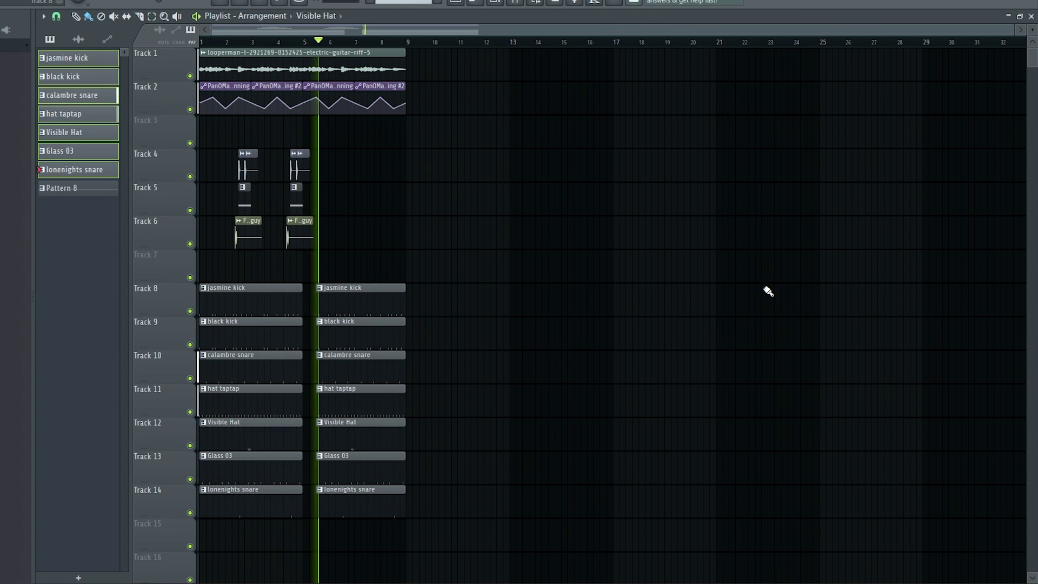
Undo back past the channel split, then restore the separate drum clips in both sections on Tracks 8 to 14.
left_click_drag(204, 292, 366, 290)
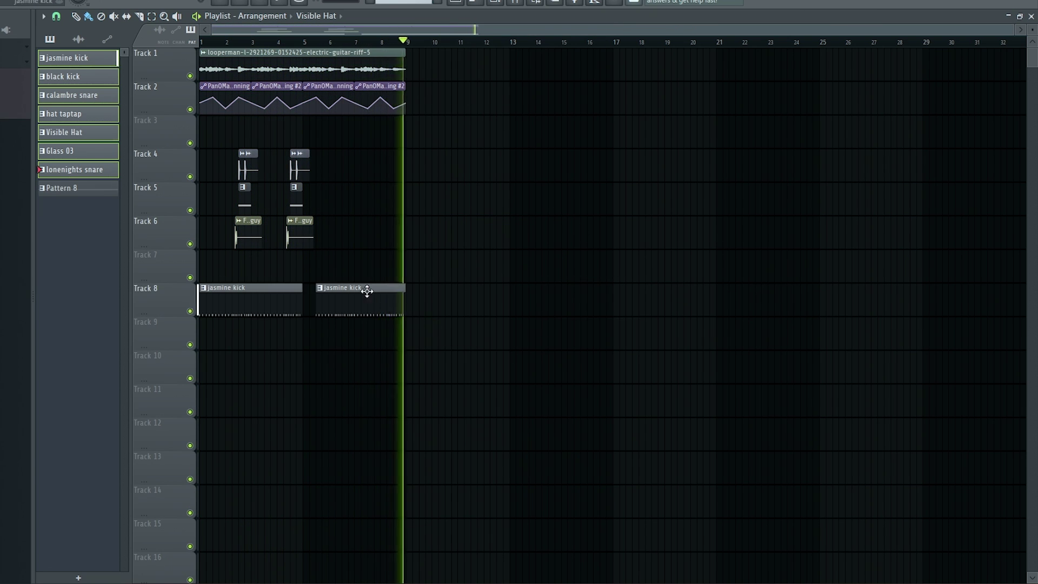
key("ctrl+z")
left_click_drag(70, 59, 208, 301)
key("ctrl+b")
left_click_drag(306, 497, 318, 497)
left_click(501, 455, "ctrl")
Duplicate the full arrangement of guitar, panning, kick, bass, FX and drum clips into bars 9 to 16.
scroll(501, 455, "down", 2)
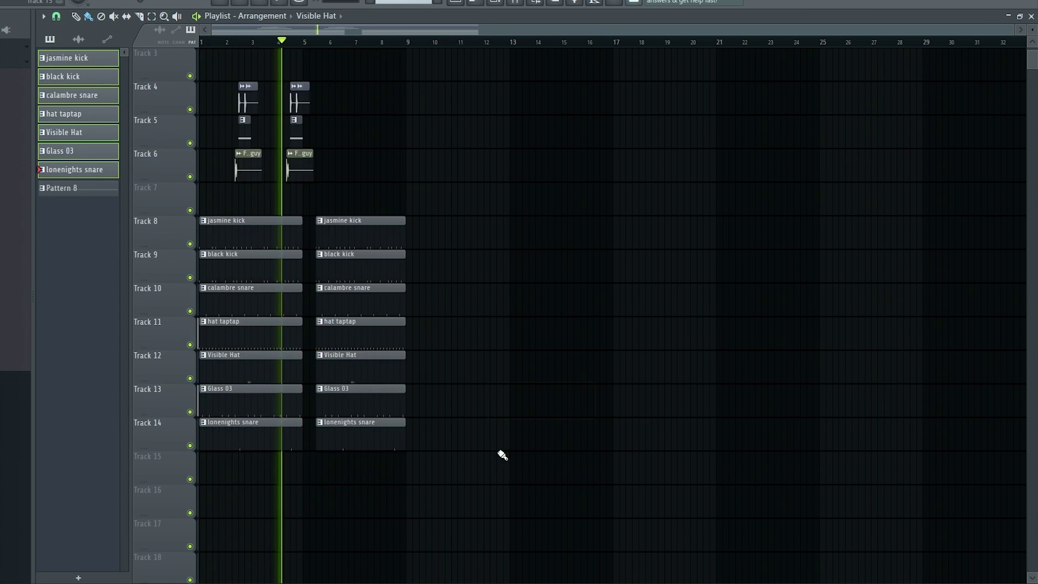
scroll(500, 454, "up", 2)
key("ctrl+b")
Delete the guitar, panning, kick, Pattern 2, FX and second-section drum clips from the first eight bars, and stop playback.
right_click(299, 220)
right_click(320, 490)
key("space")
right_click(230, 97)
right_click(231, 64)
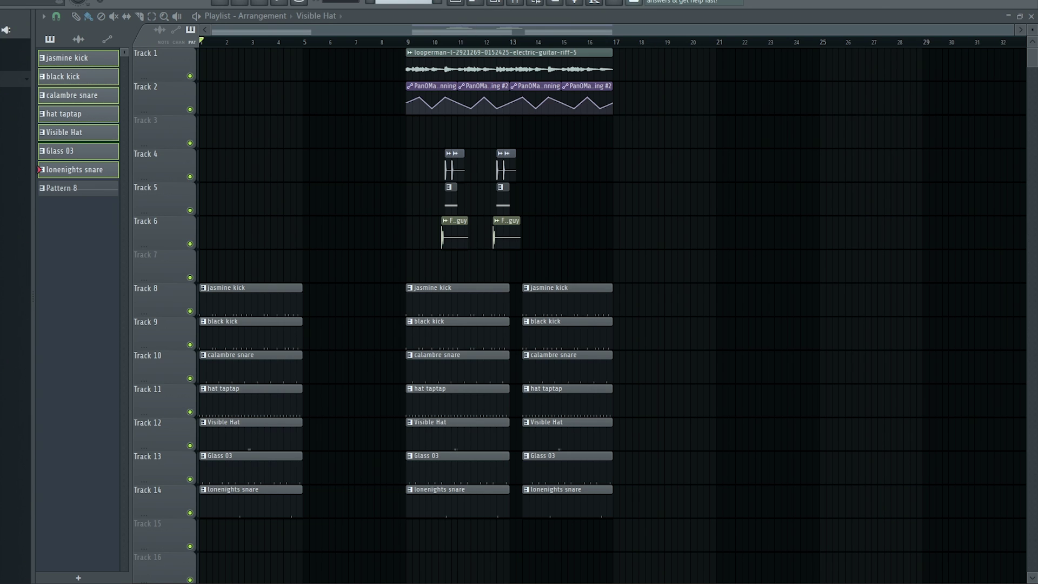
Record the drum section with Edison on the master, and add Vinyl to slot 5 of the recorded drum loop's mixer track.
key("F6")
key("ctrl+e")
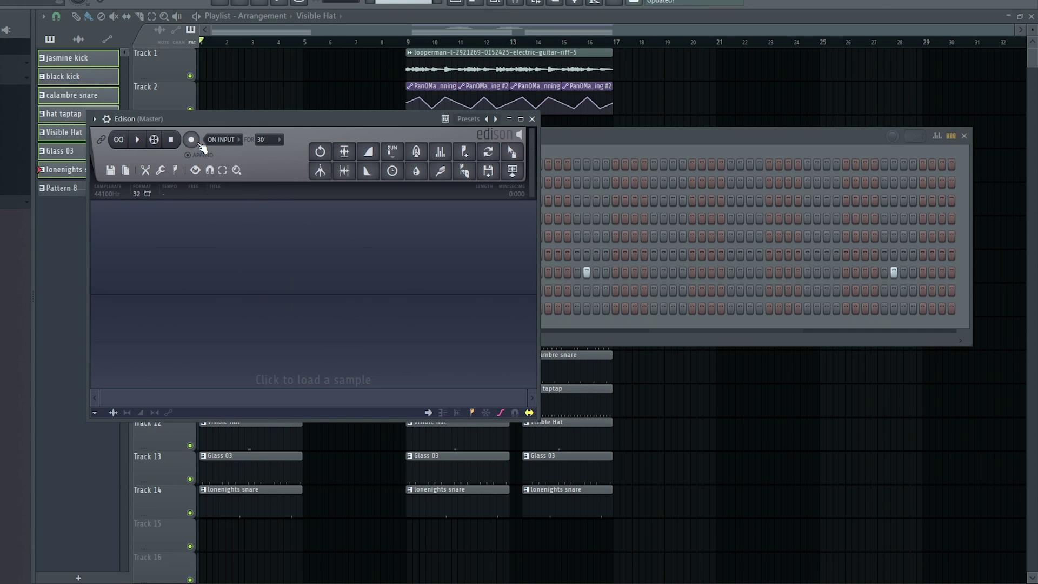
key("space")
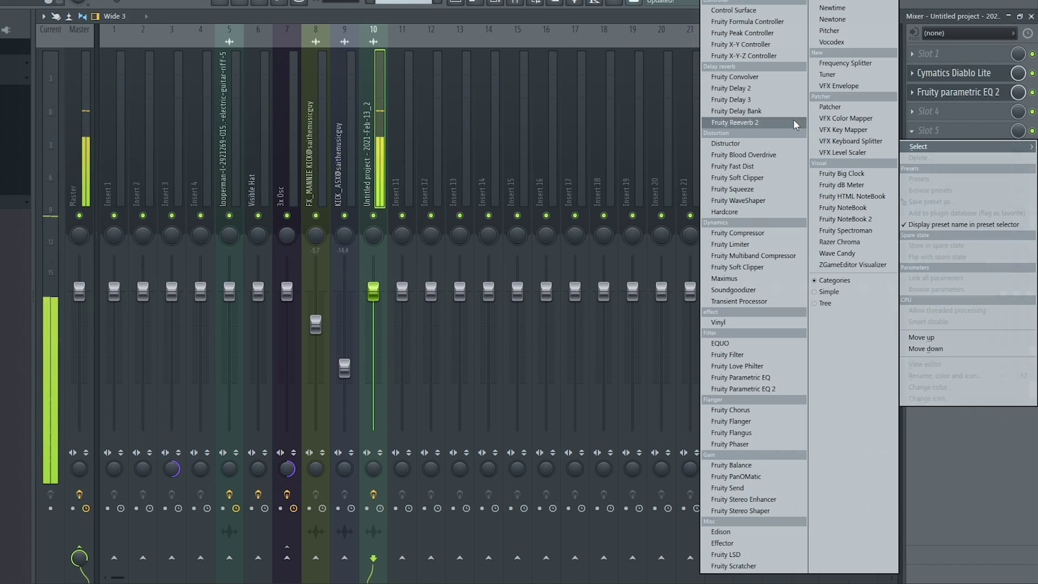
left_click(725, 321)
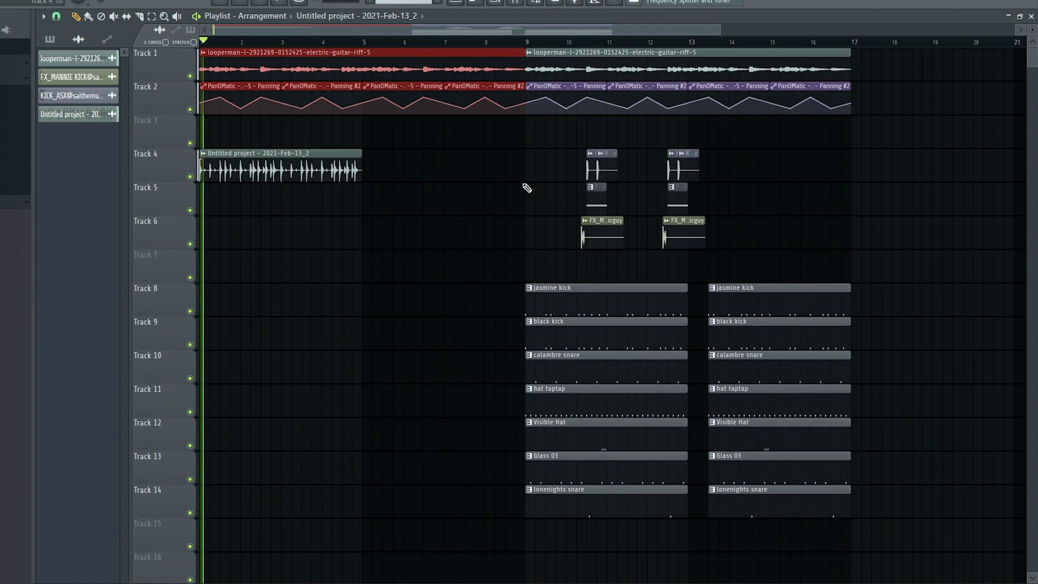
Copy the last-section drum clips on Tracks 8 to 14 into the gap directly before bar 9.
left_click(836, 227)
right_click(836, 227)
left_click_drag(783, 250, 777, 500)
mouse_move(766, 308)
left_mouse_down()
mouse_move(431, 308)
mouse_move(440, 309)
left_mouse_up()
left_click(868, 237)
right_click(879, 239)
left_click(921, 238)
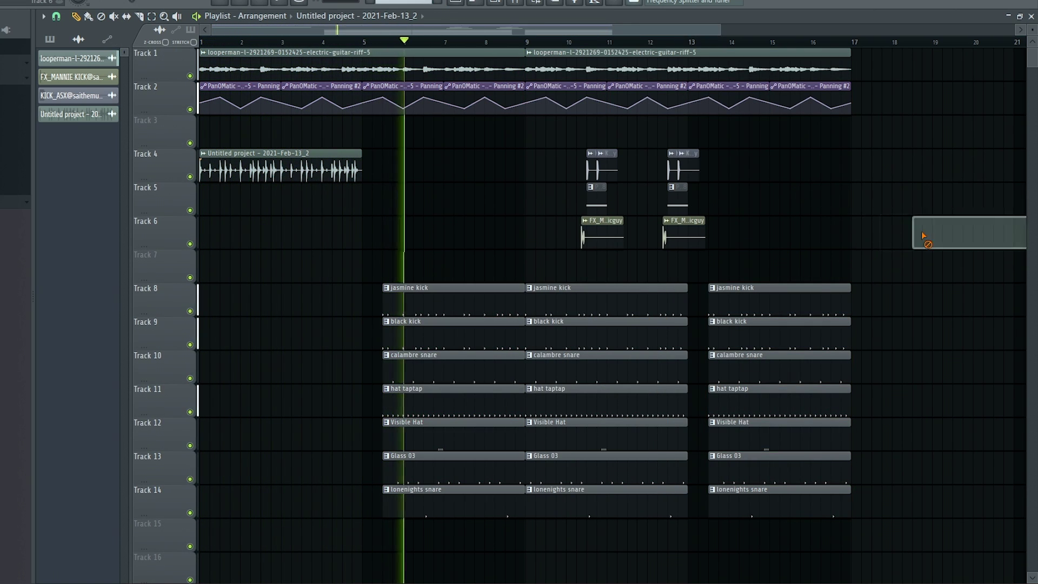
right_click(922, 238)
left_click_drag(763, 273, 644, 223)
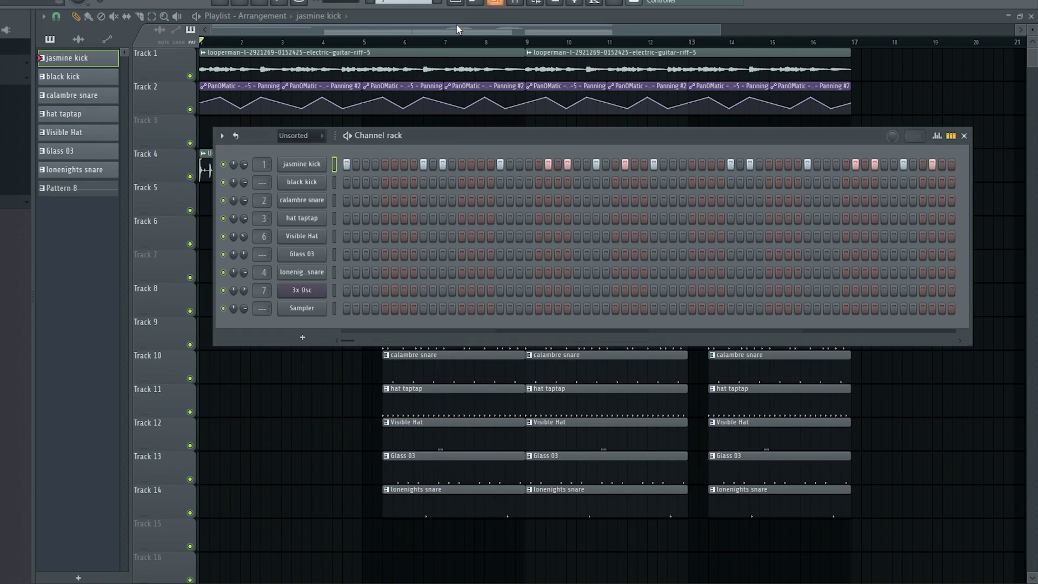
Open the guitar track's Fruity Limiter and sidechain the jasmine kick and black kick mixer tracks to the guitar track.
key("F9")
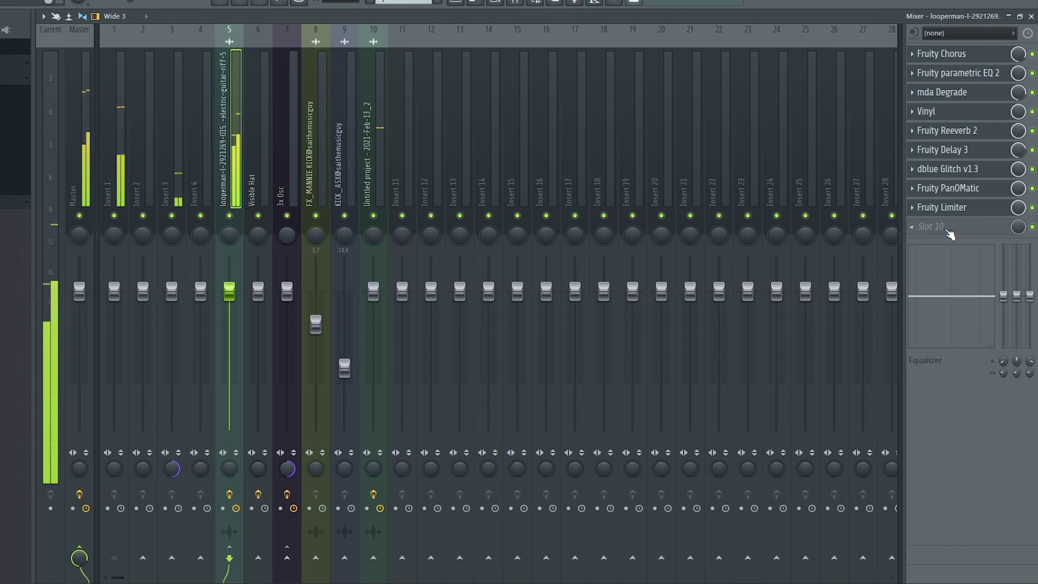
left_click(944, 207)
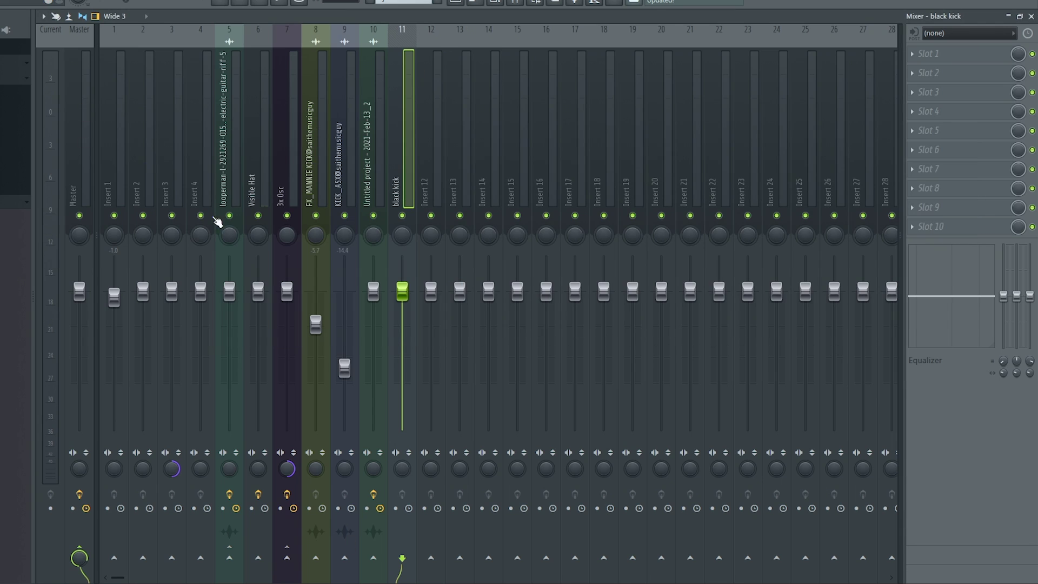
left_click(218, 219)
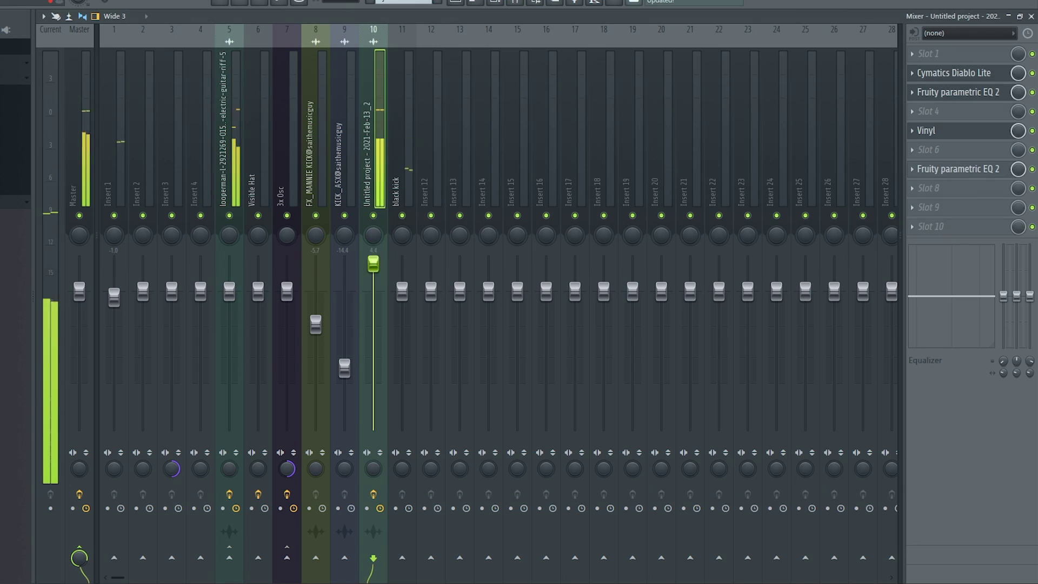
Add Fruity Soft Clipper to slot 9 of the recorded drum loop's mixer track.
left_click(928, 207)
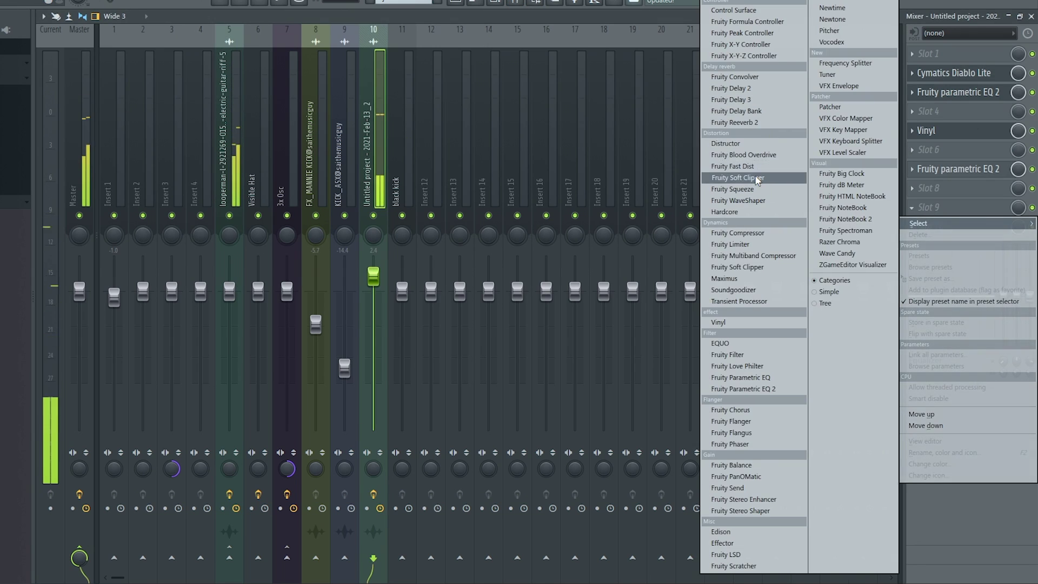
left_click(751, 176)
left_click(297, 167)
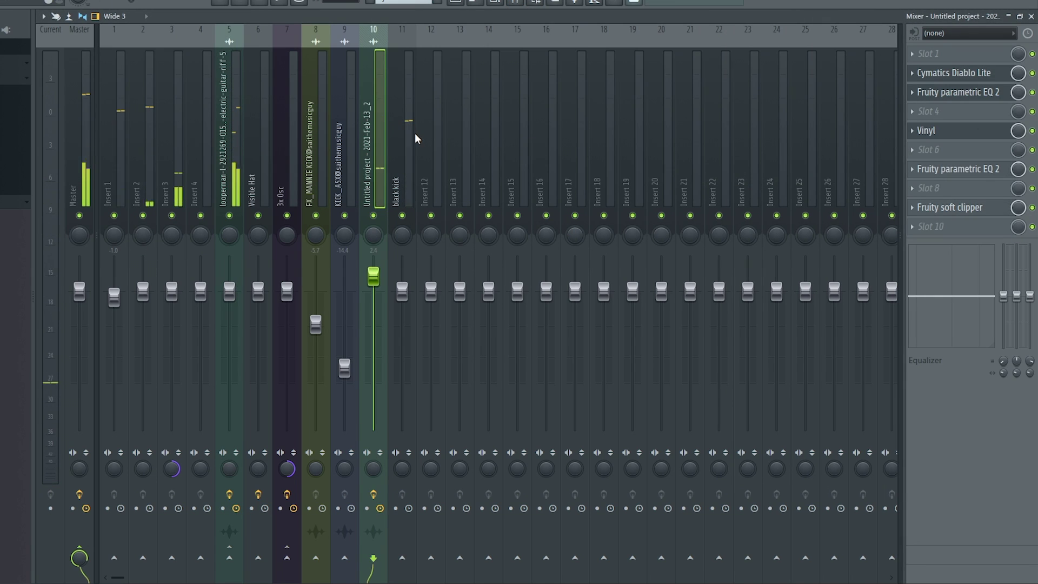
Duplicate all guitar, panning, kick, bass, FX and drum clips of bars 9 to 16 into bars 17 to 24 of the playlist.
key("F5")
scroll(796, 271, "down", 1)
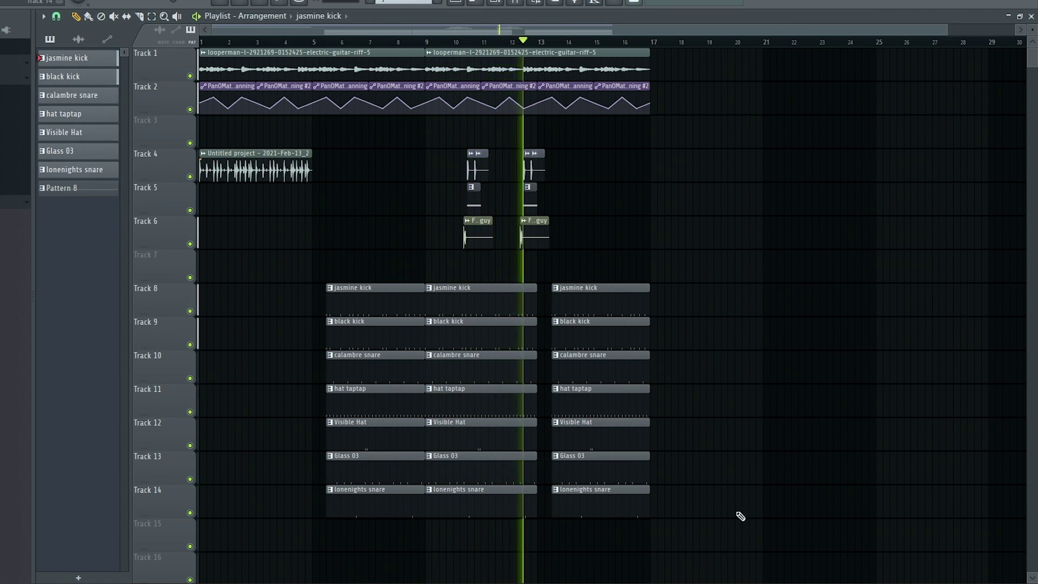
left_click_drag(737, 512, 435, 65)
key("ctrl+b")
left_click(947, 243)
scroll(919, 246, "down", 1)
right_click(896, 251)
Duplicate the whole 24-bar arrangement into bars 25 to 48 and briefly play the song.
key("ctrl+a")
key("ctrl+b")
scroll(387, 110, "down", 3)
key("space")
key("space")
Extend the guitar, panning and recorded drum loop clips from bar 49 as an outro, and return the playhead to the start.
left_click(884, 224)
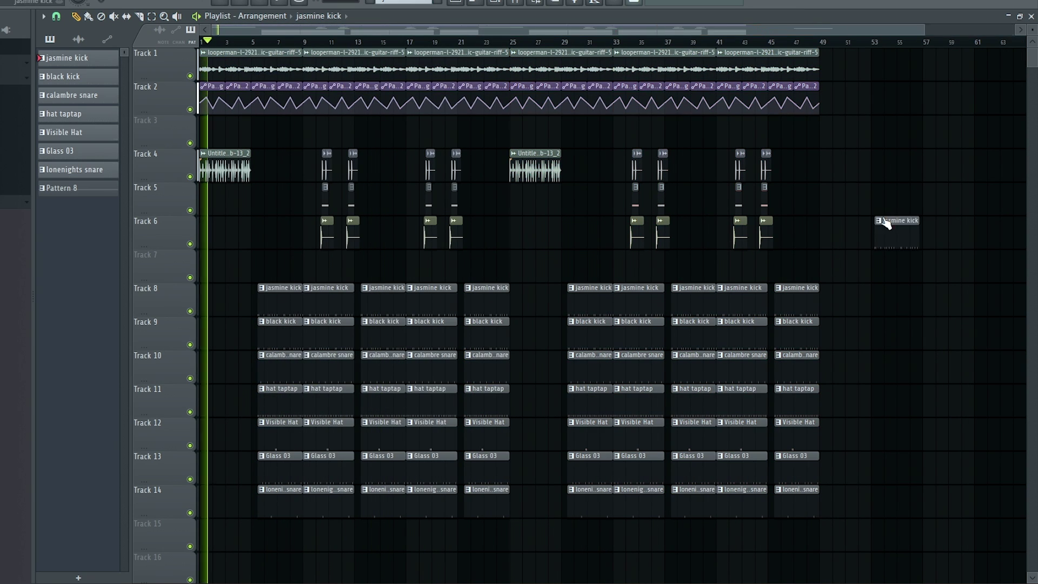
right_click(912, 235)
left_click(927, 229)
right_click(927, 230)
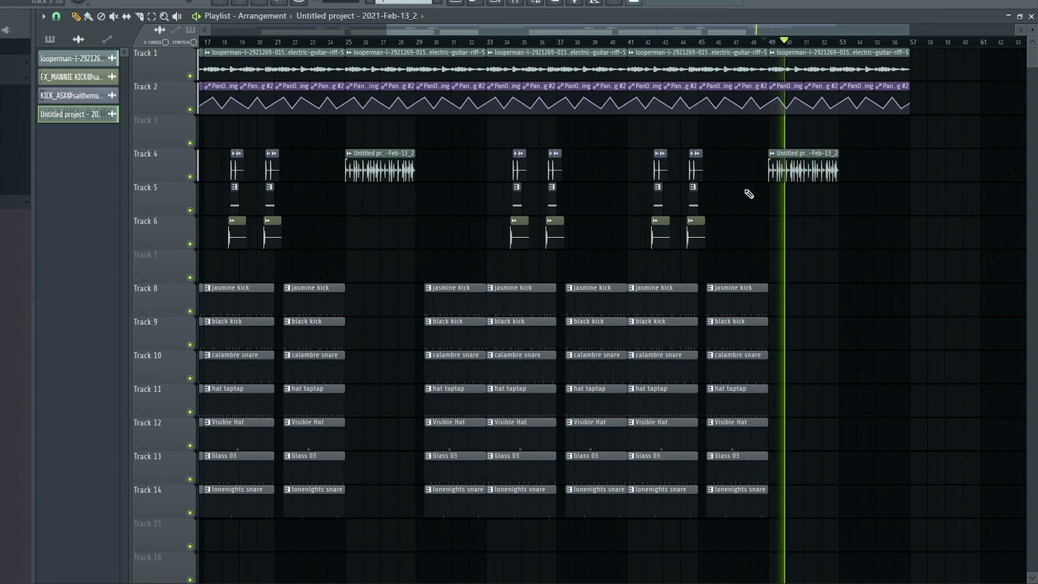
scroll(587, 174, "down", 2, "ctrl")
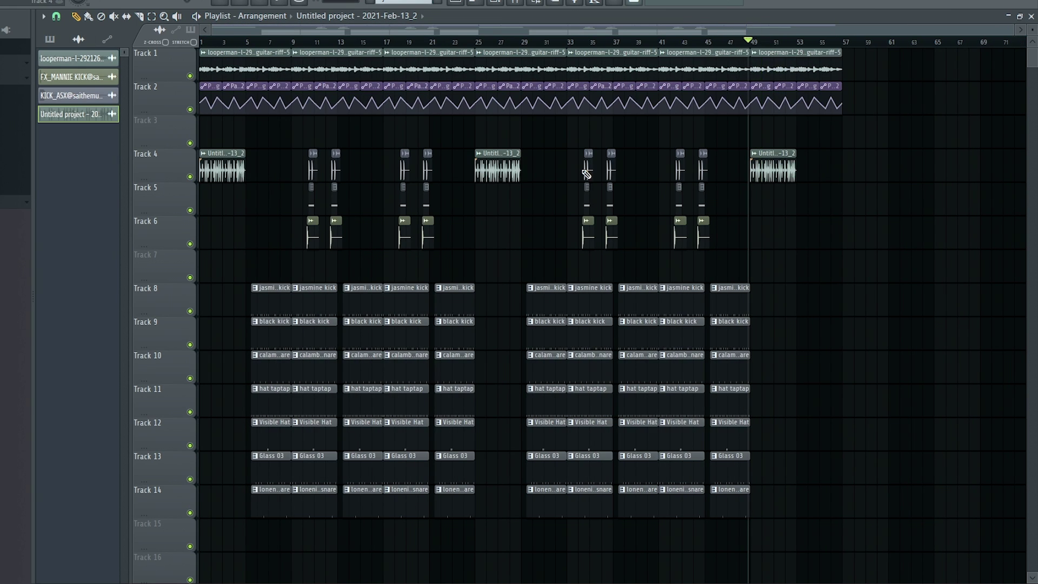
left_click(201, 43)
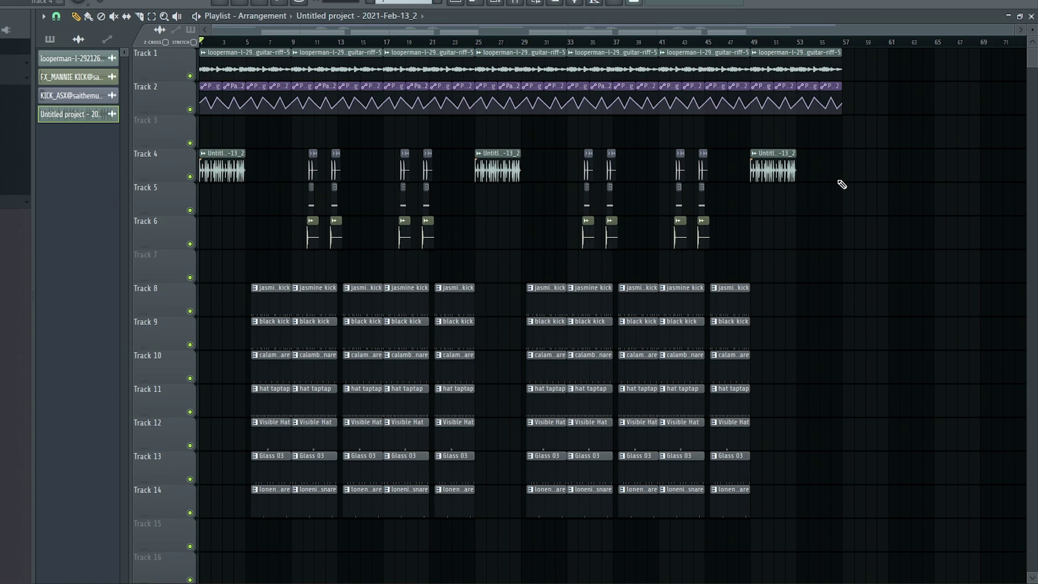
Open the recorded drum loop's sample settings at the song start and view its mixer track's effects.
scroll(363, 111, "up", 3, "ctrl")
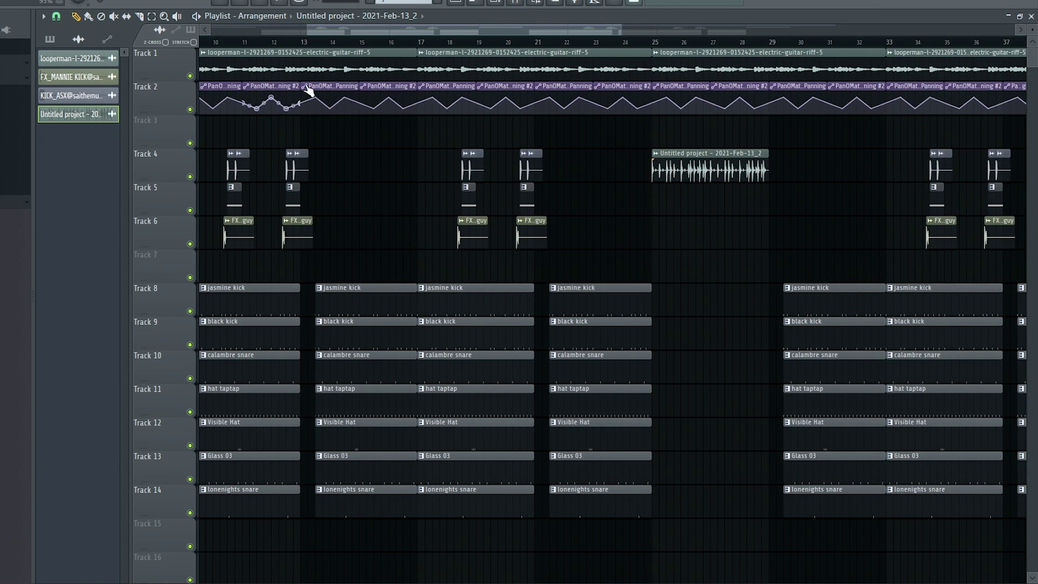
left_click_drag(377, 31, 158, 133)
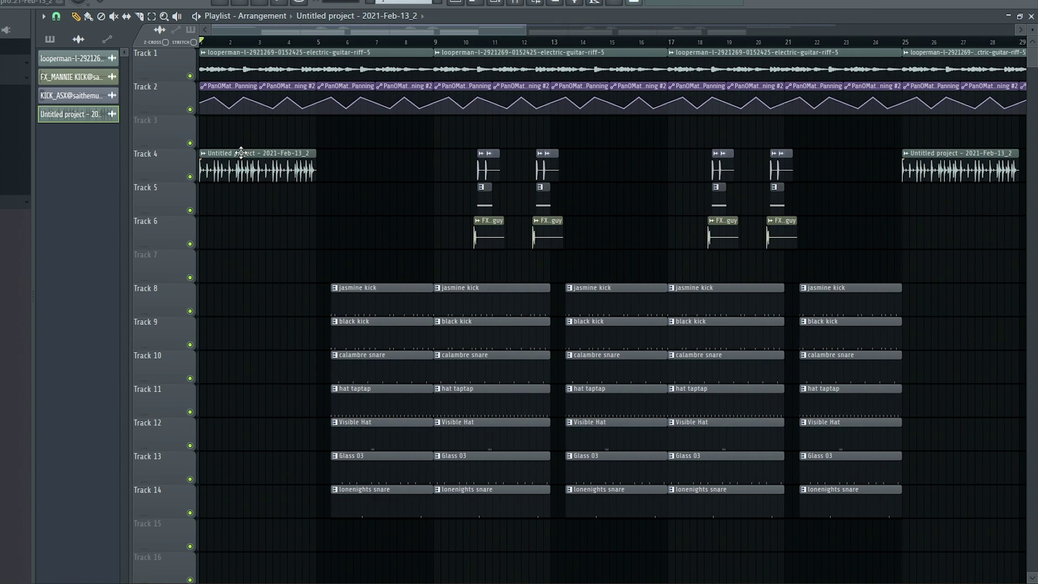
double_click(291, 152)
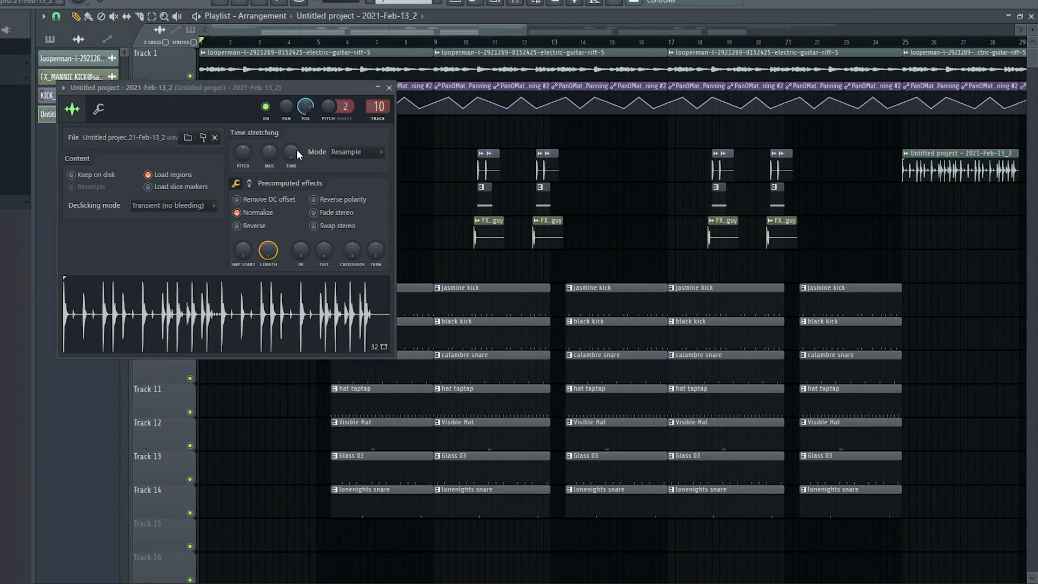
left_click(507, 4)
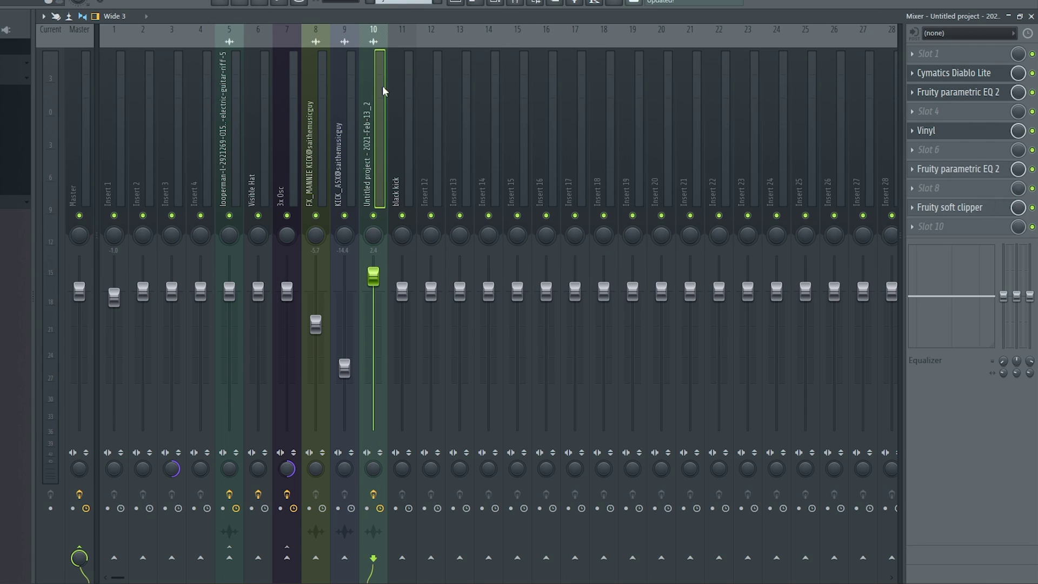
Inspect the sidechain routing of the black kick and Insert 1 mixer tracks, and show the full arrangement in the playlist.
left_click(411, 101)
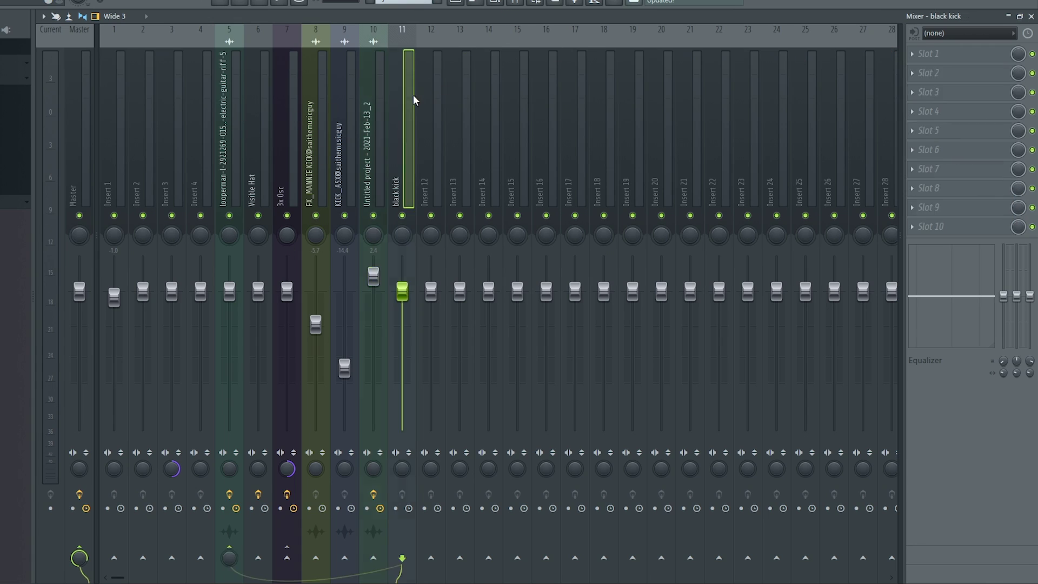
left_click(118, 107)
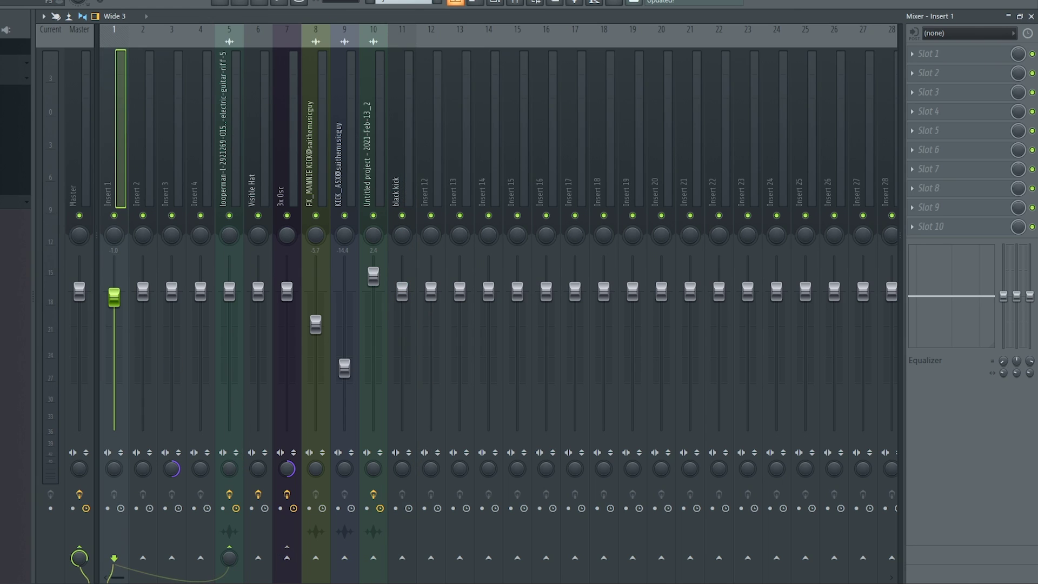
key("F5")
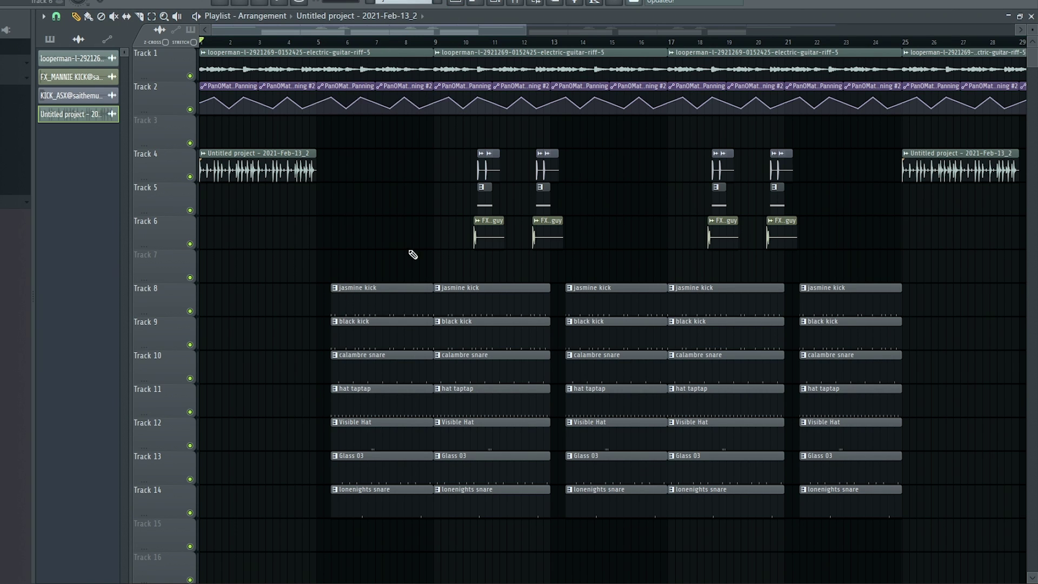
scroll(413, 255, "down", 2)
scroll(857, 169, "down", 1)
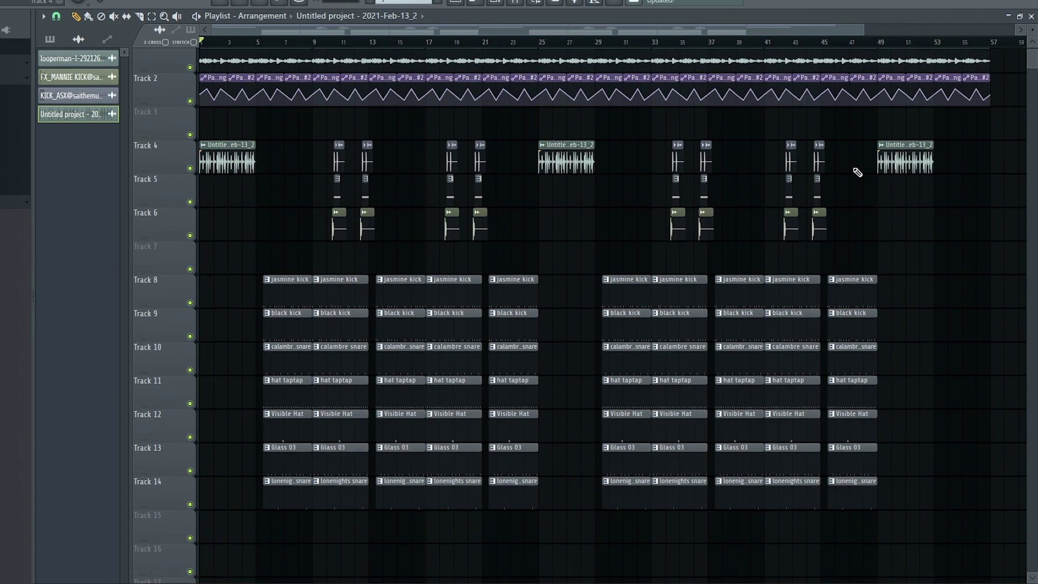